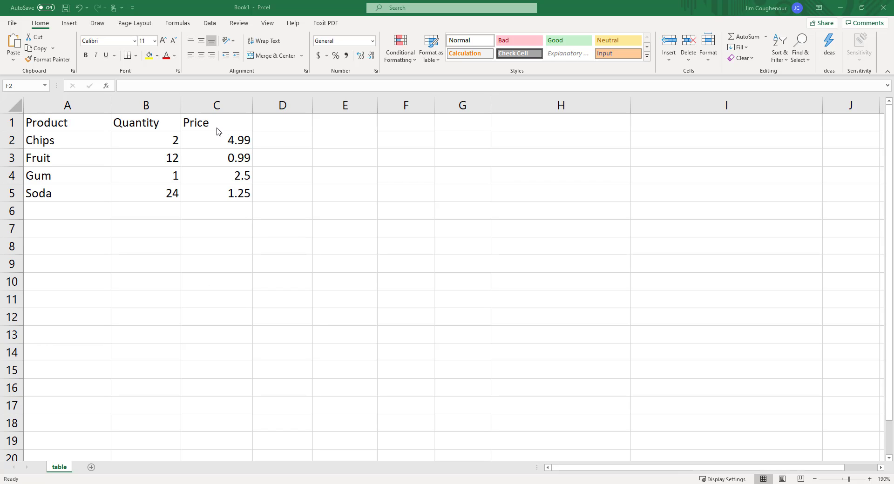
Create a named range from the selection C1:C5, using the top row label Price as the name
{"action": "left_click_drag", "start_coordinate": [219, 124], "coordinate": [228, 194]}
{"action": "left_click", "coordinate": [176, 26]}
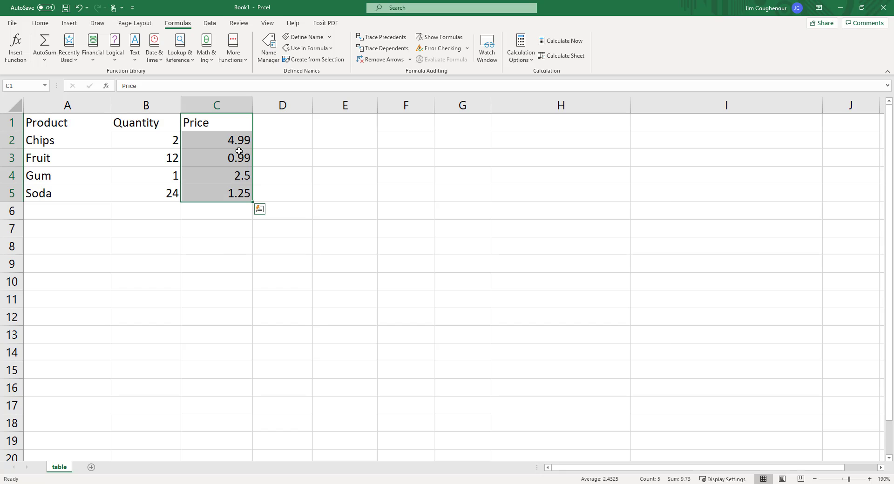
{"action": "left_click", "coordinate": [311, 60]}
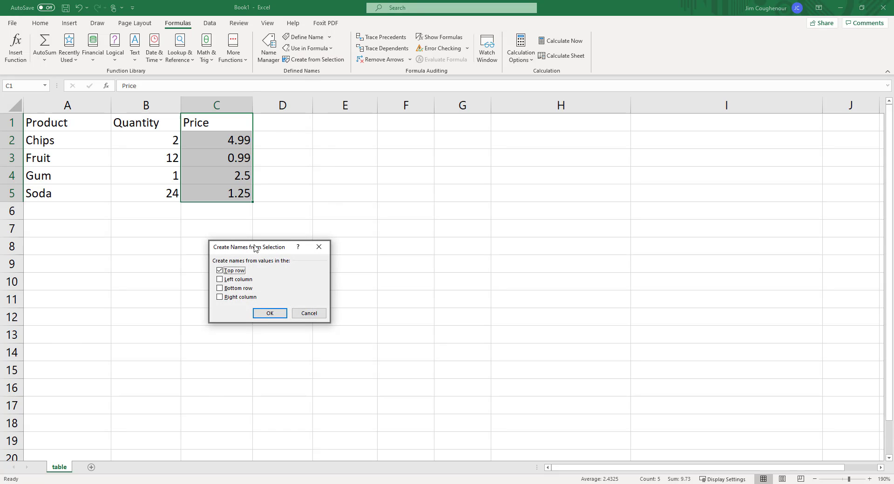
{"action": "left_click", "coordinate": [262, 313]}
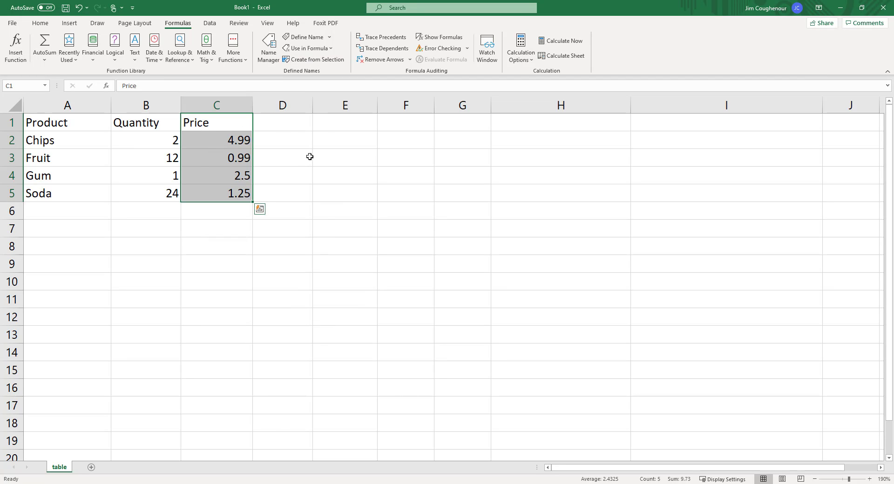
Enter the formula =SUM(Price) in cell E3 and check it against the price cells C2:C5
{"action": "left_click", "coordinate": [342, 160]}
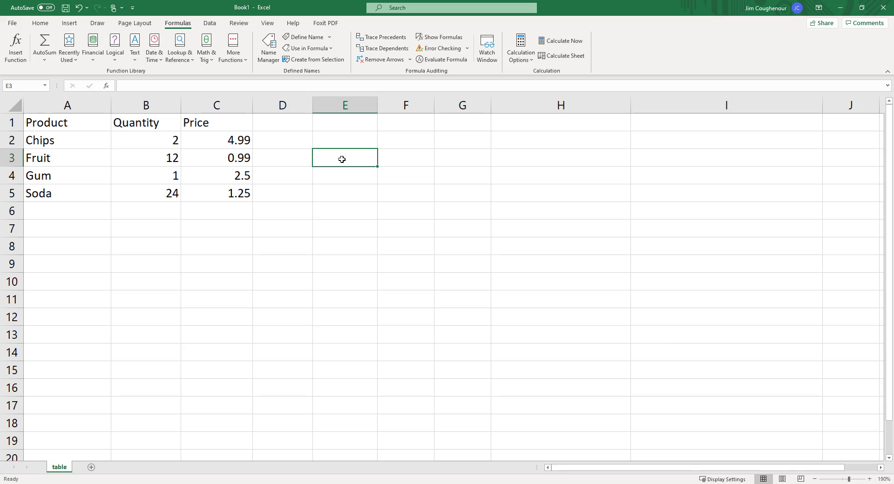
{"action": "type", "text": "=SUM("}
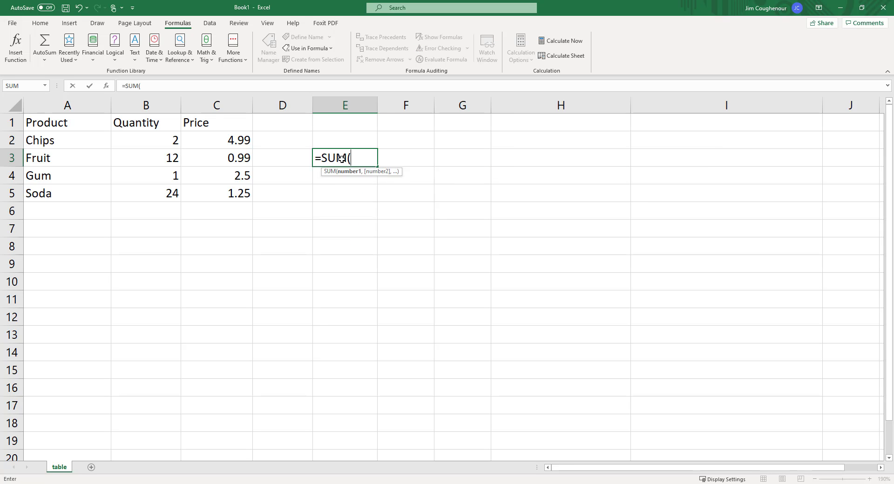
{"action": "type", "text": "p"}
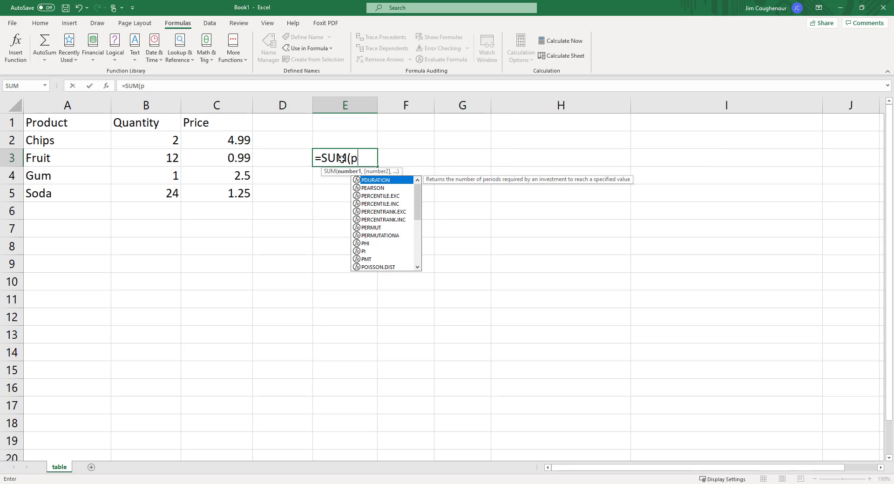
{"action": "type", "text": "r"}
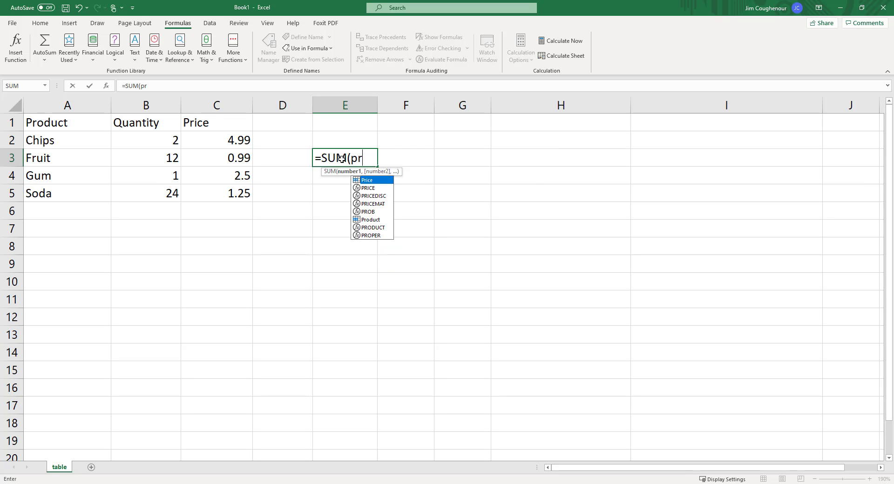
{"action": "key", "text": "Tab"}
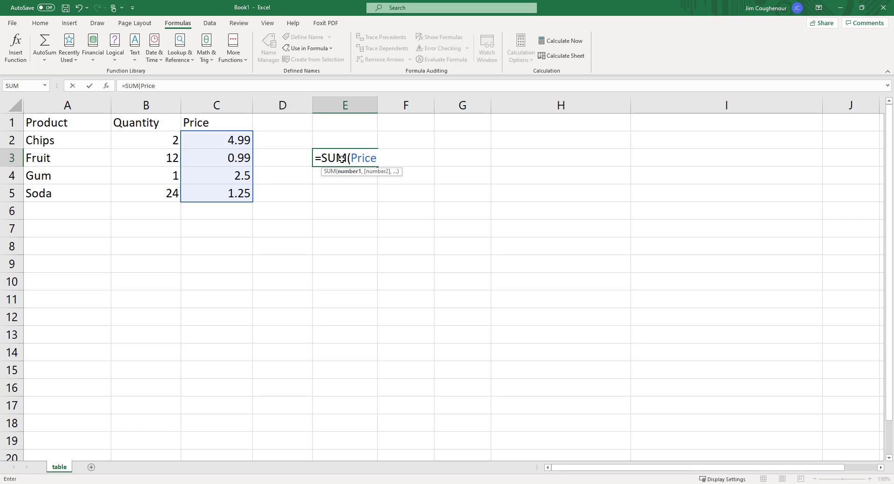
{"action": "key", "text": "Return"}
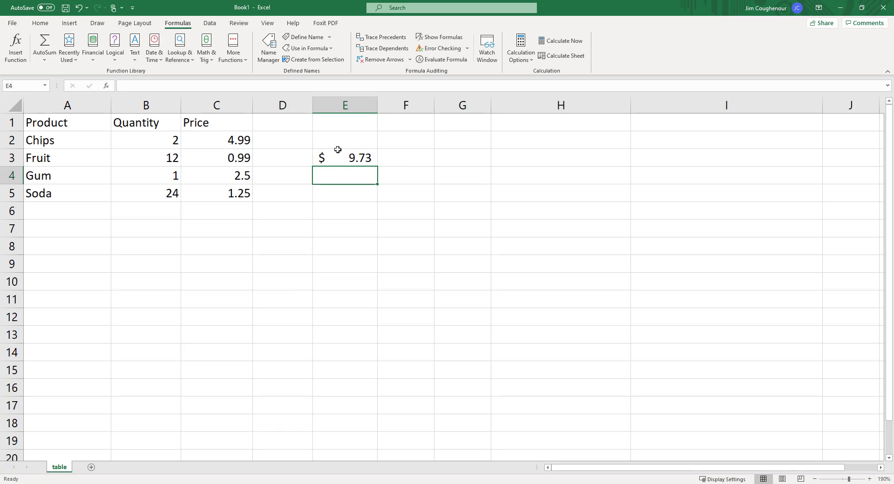
{"action": "left_click_drag", "start_coordinate": [233, 136], "coordinate": [236, 191]}
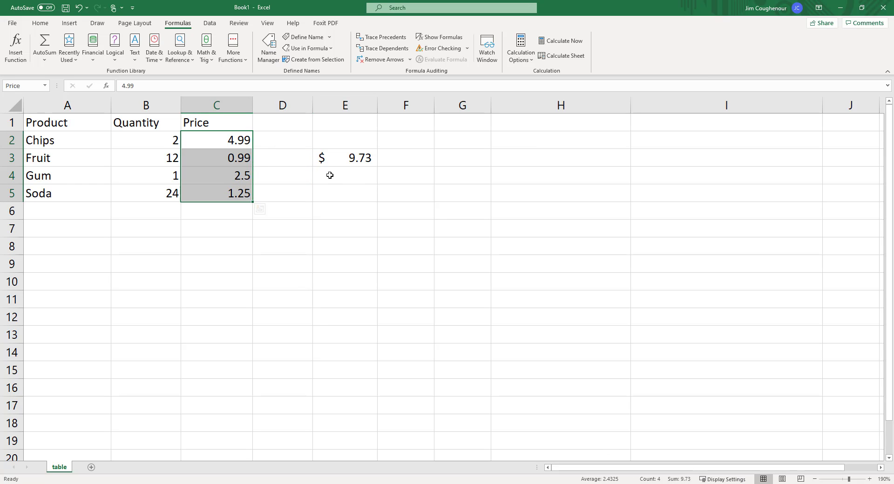
{"action": "left_click", "coordinate": [333, 155]}
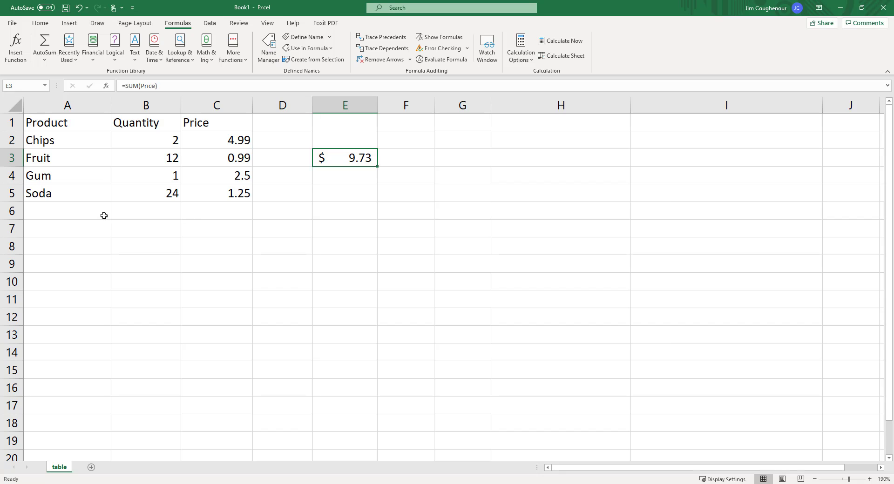
Add a Candy Bar product in row 6 with quantity 1 and price 2.50
{"action": "left_click", "coordinate": [62, 211]}
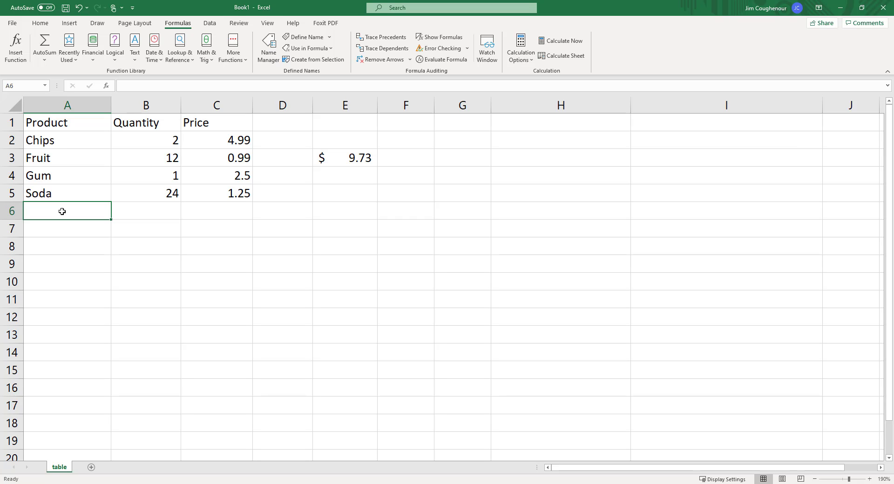
{"action": "type", "text": "N"}
{"action": "key", "text": "BackSpace"}
{"action": "type", "text": "Ca"}
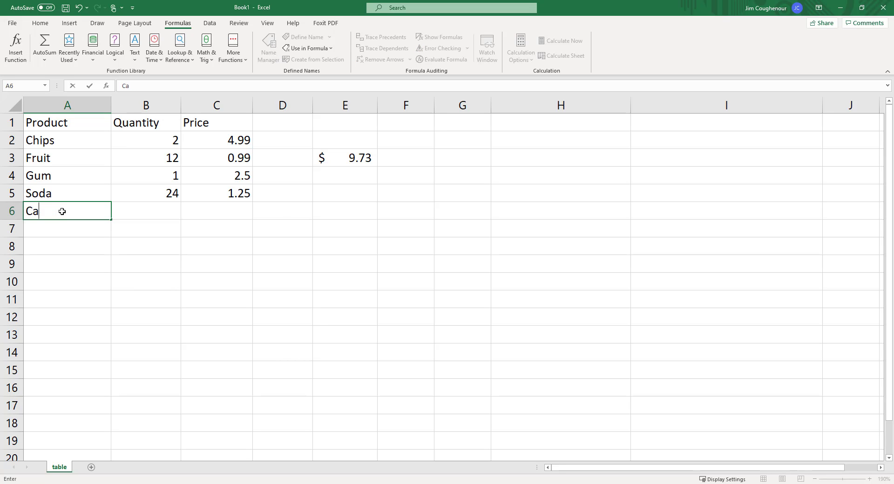
{"action": "type", "text": "ndy Bar"}
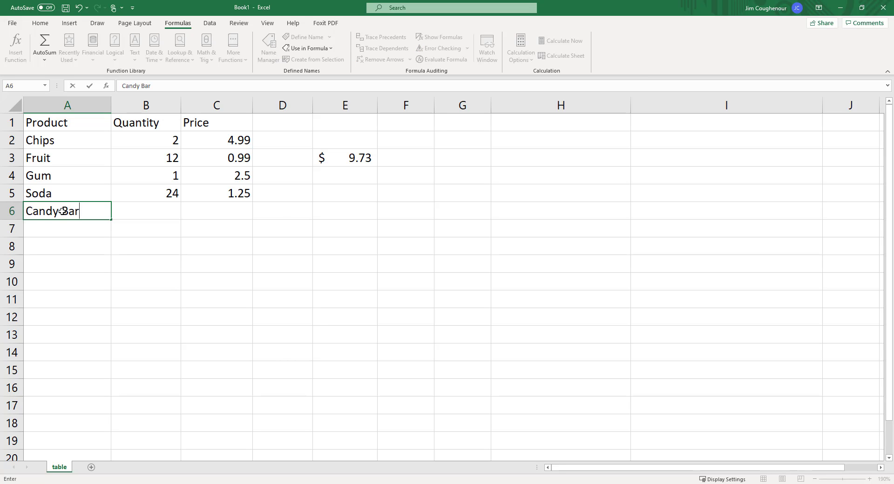
{"action": "key", "text": "Tab"}
{"action": "type", "text": "1"}
{"action": "key", "text": "Tab"}
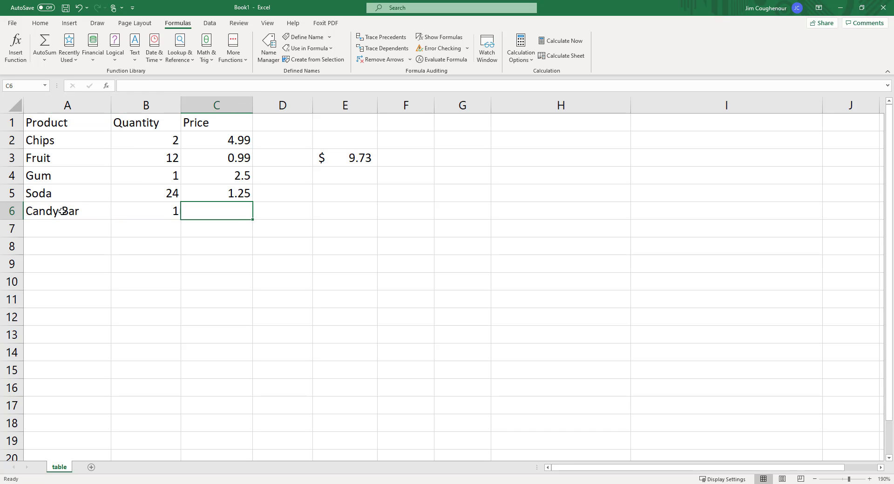
{"action": "type", "text": "2.50"}
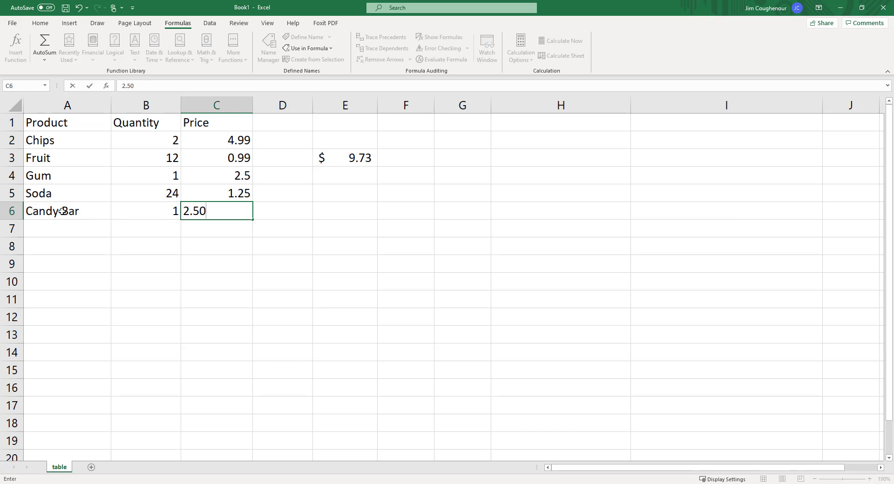
{"action": "key", "text": "Return"}
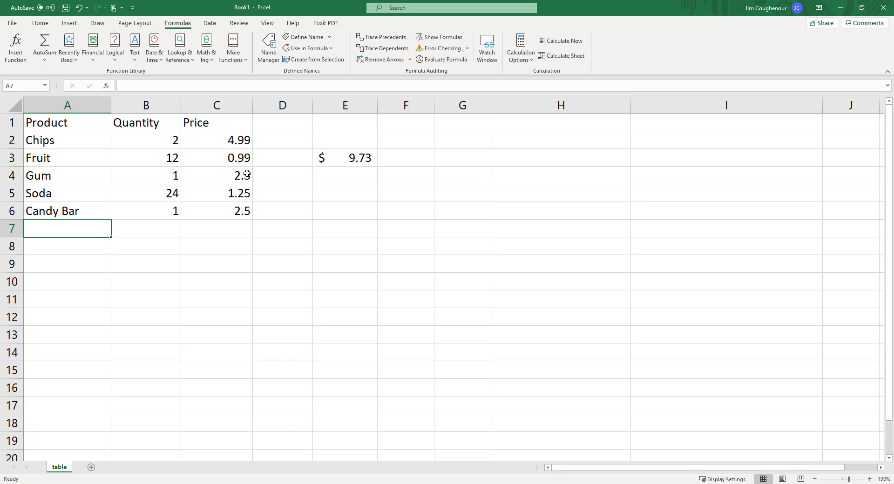
Label cell E2 "Total" and compare the formula result in E3 with the sum of the prices in C2:C6
{"action": "left_click", "coordinate": [342, 144]}
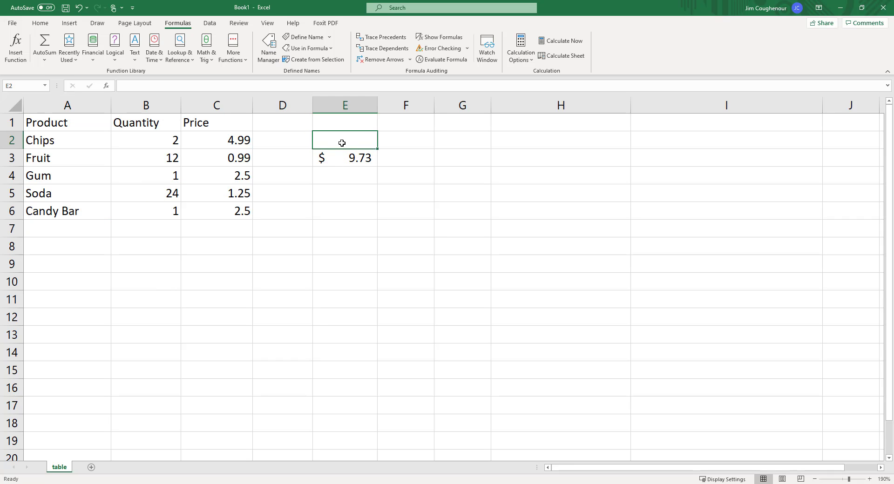
{"action": "type", "text": "Toal"}
{"action": "key", "text": "Return"}
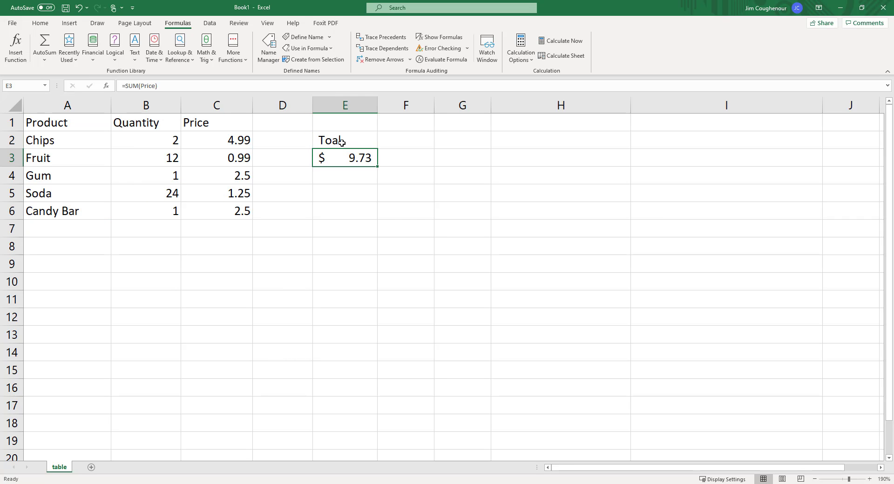
{"action": "key", "text": "Up"}
{"action": "key", "text": "F2"}
{"action": "key", "text": "Left"}
{"action": "key", "text": "Left"}
{"action": "type", "text": "t"}
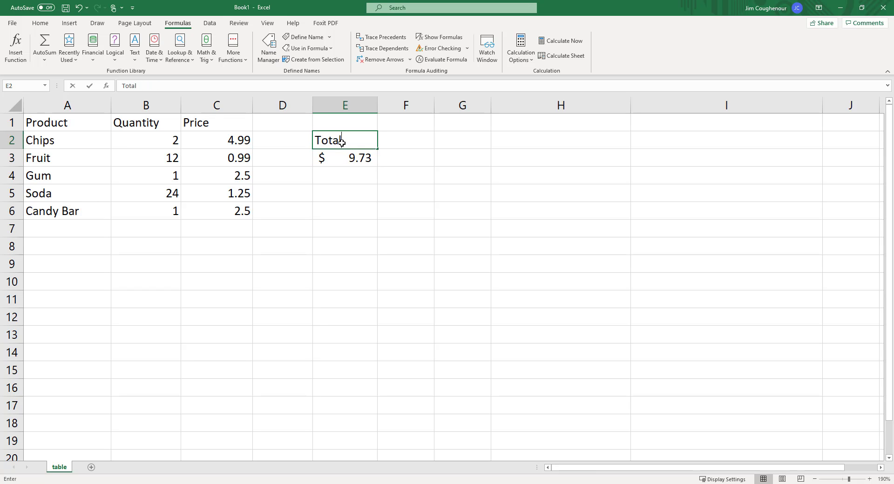
{"action": "key", "text": "Return"}
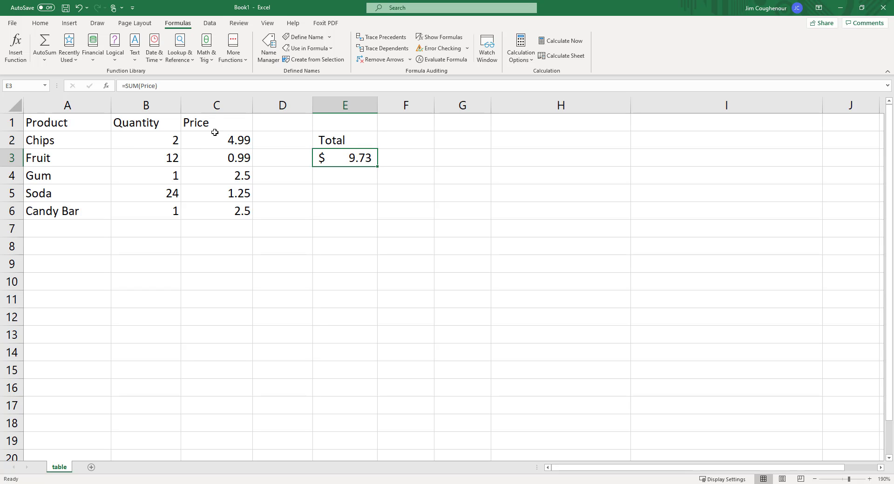
{"action": "left_click_drag", "start_coordinate": [225, 138], "coordinate": [227, 208]}
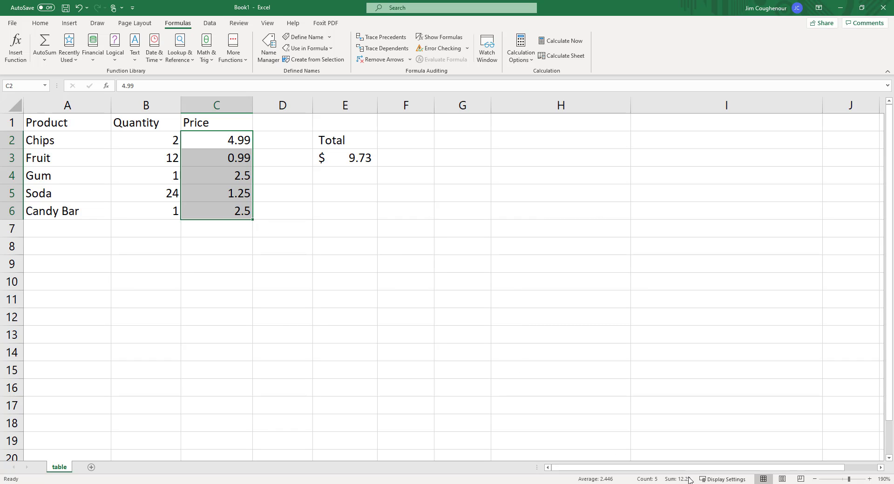
{"action": "left_click", "coordinate": [361, 158]}
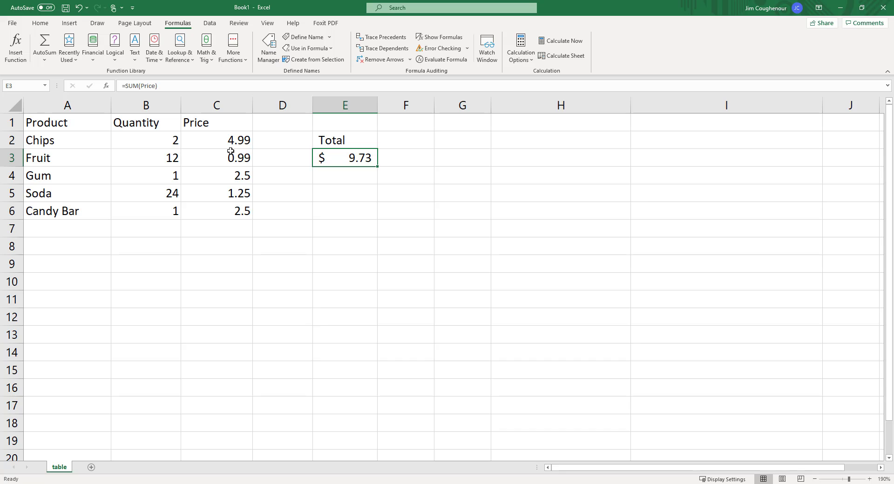
Delete the defined names Invoice, Price and Product from the workbook
{"action": "left_click", "coordinate": [266, 54]}
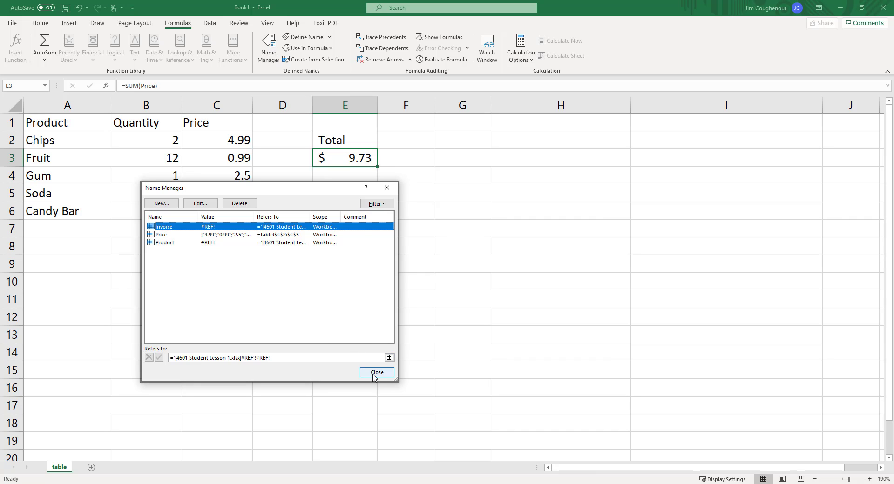
{"action": "left_click", "coordinate": [246, 206]}
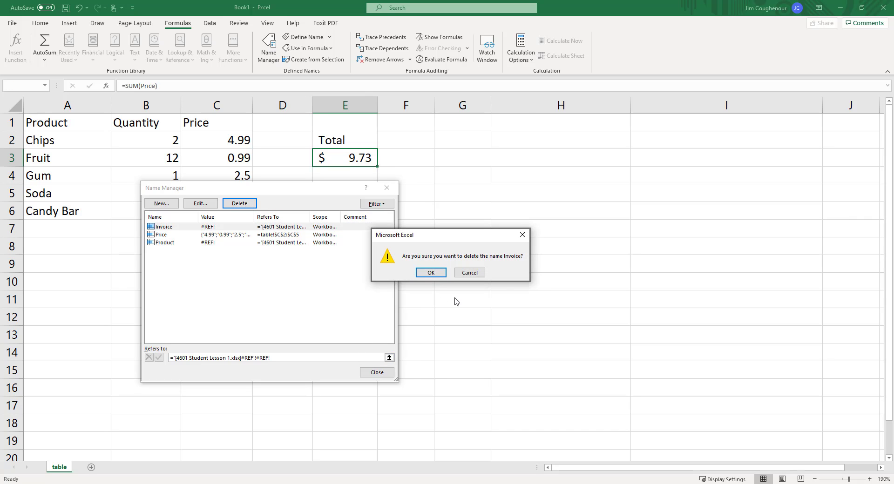
{"action": "left_click", "coordinate": [435, 275]}
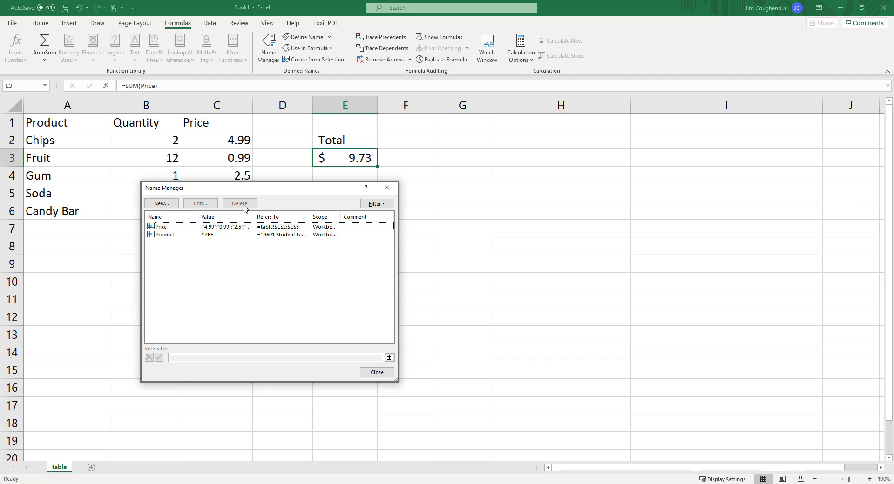
{"action": "left_click", "coordinate": [235, 227]}
{"action": "left_click", "coordinate": [246, 204]}
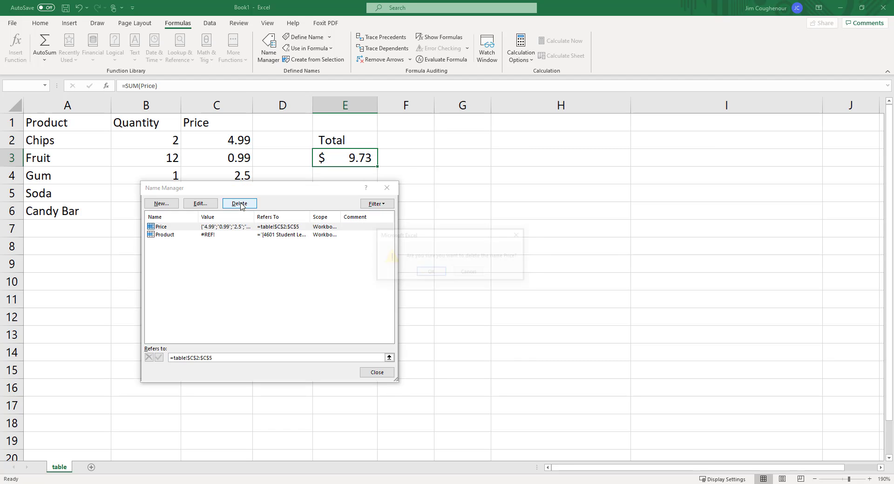
{"action": "left_click", "coordinate": [425, 275]}
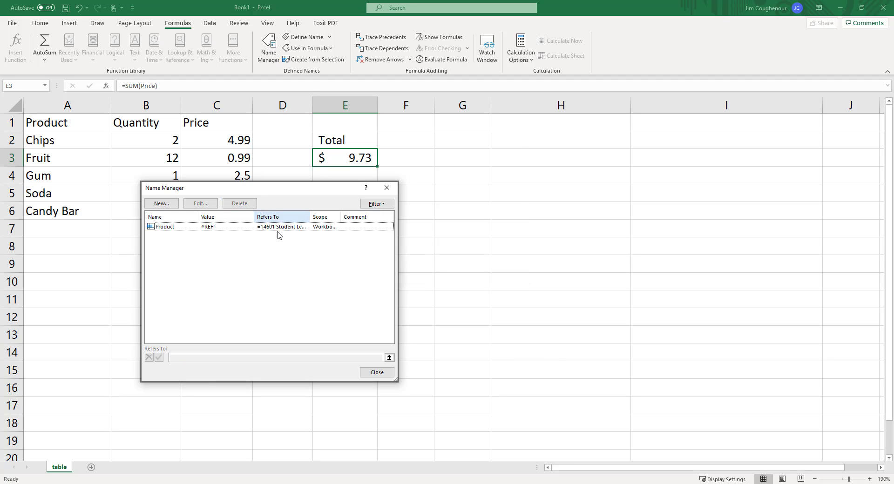
{"action": "left_click", "coordinate": [244, 228]}
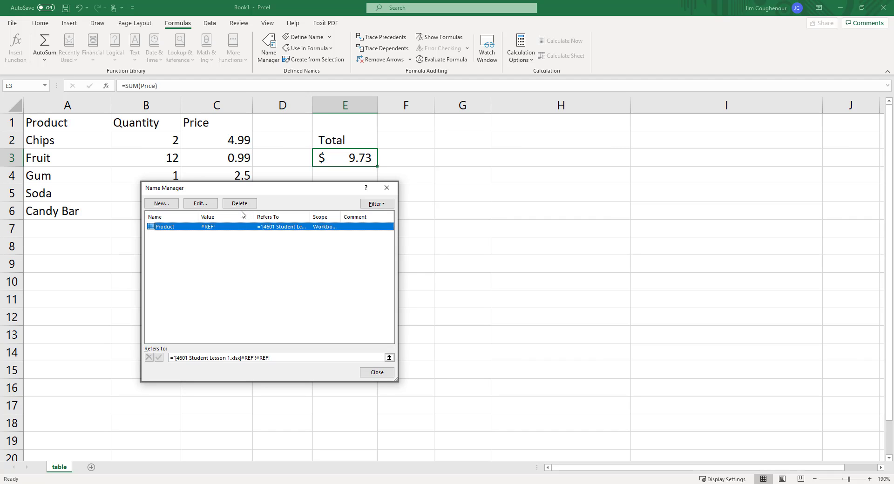
{"action": "left_click", "coordinate": [239, 204]}
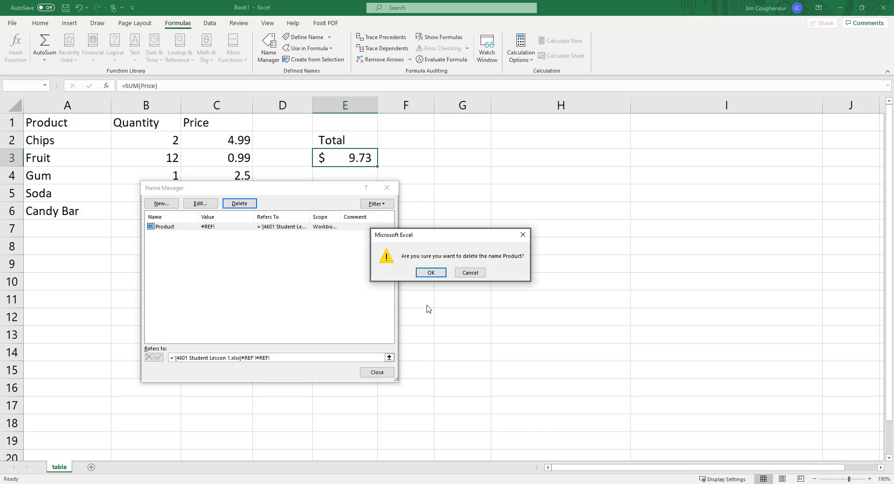
{"action": "left_click", "coordinate": [430, 275]}
{"action": "left_click", "coordinate": [376, 372]}
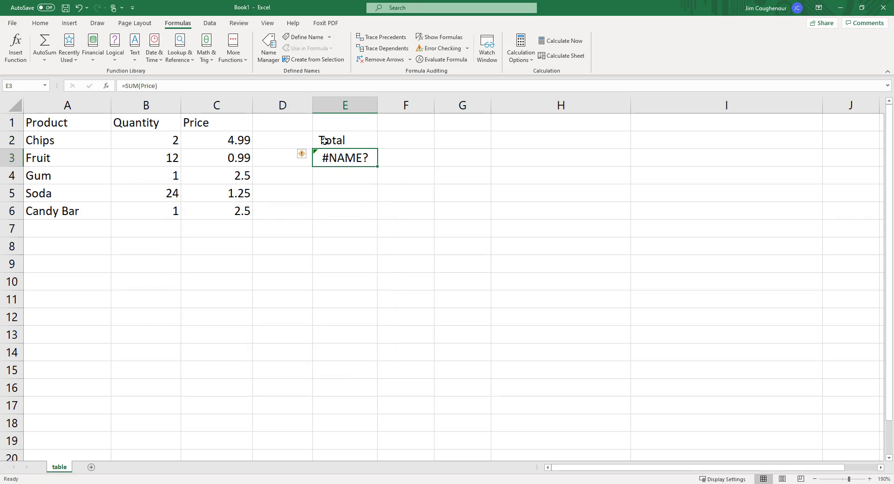
Clear the Total label and its formula from cells E2:E3
{"action": "left_click_drag", "start_coordinate": [359, 140], "coordinate": [363, 169]}
{"action": "key", "text": "Delete"}
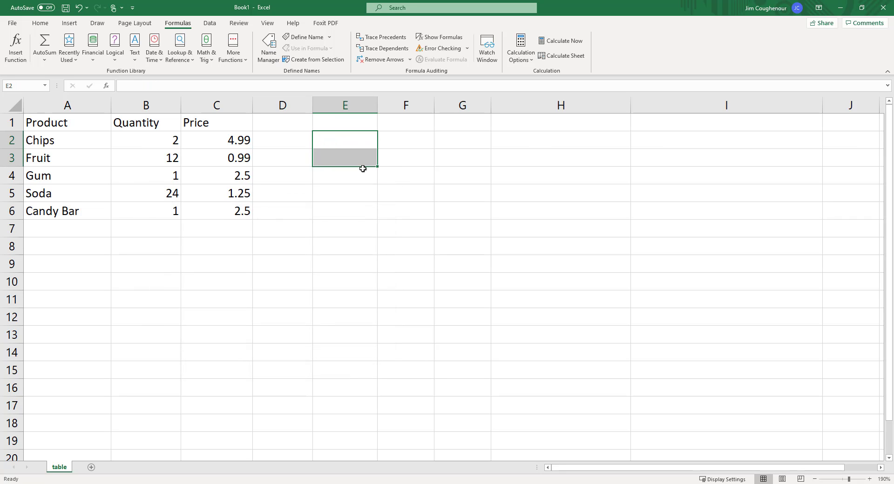
Convert the product data in A1:C6 into an Excel table with headers
{"action": "left_click", "coordinate": [87, 124]}
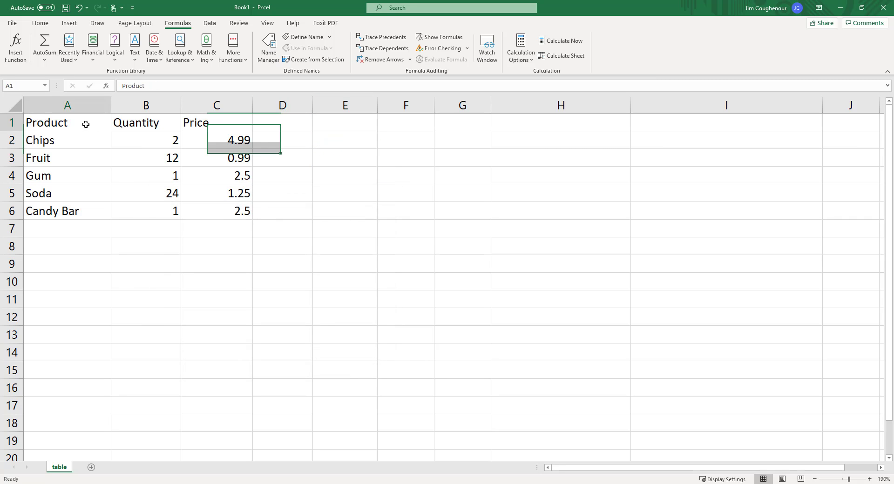
{"action": "left_click", "coordinate": [70, 25]}
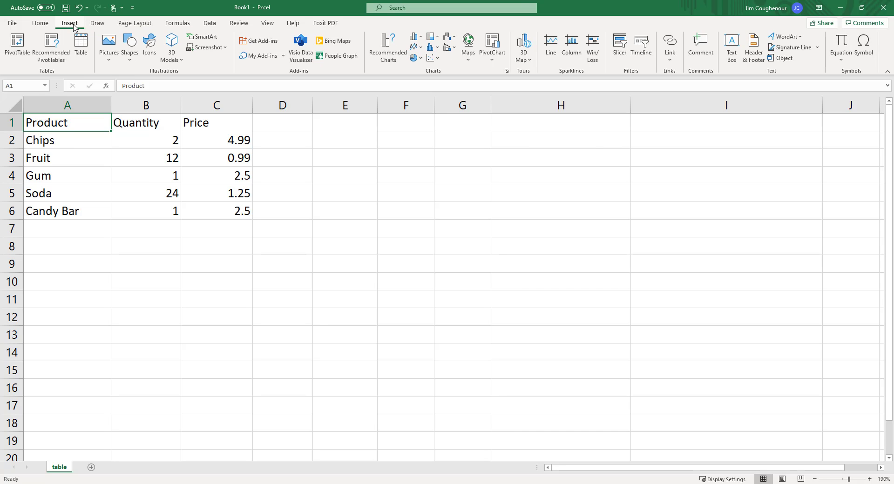
{"action": "left_click", "coordinate": [81, 45]}
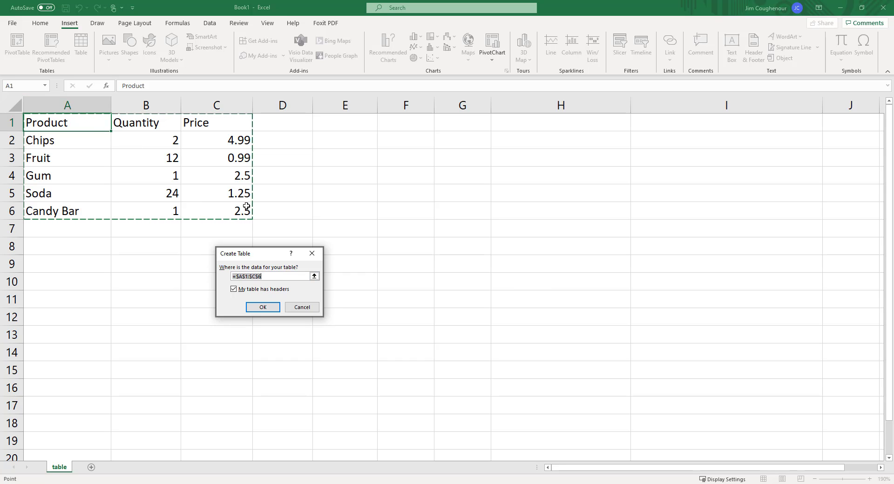
{"action": "left_click", "coordinate": [264, 310]}
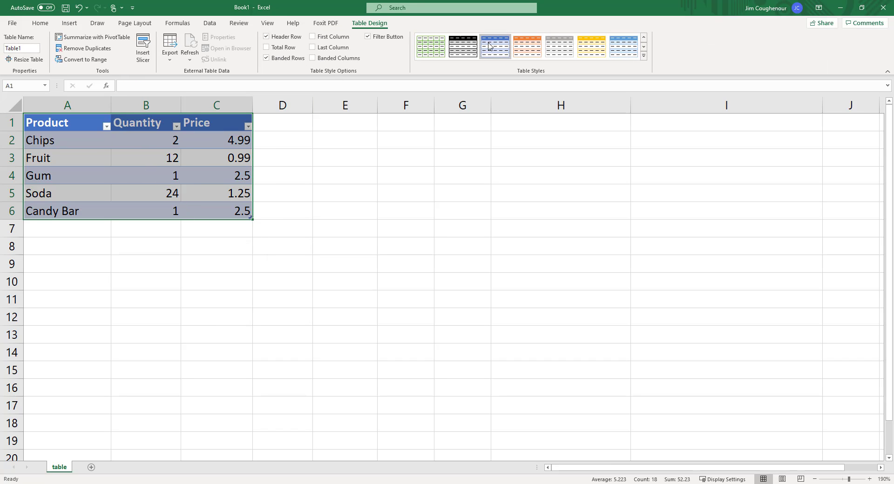
Apply the Medium table style with a black header and grey banded rows to the product table
{"action": "left_click", "coordinate": [644, 55]}
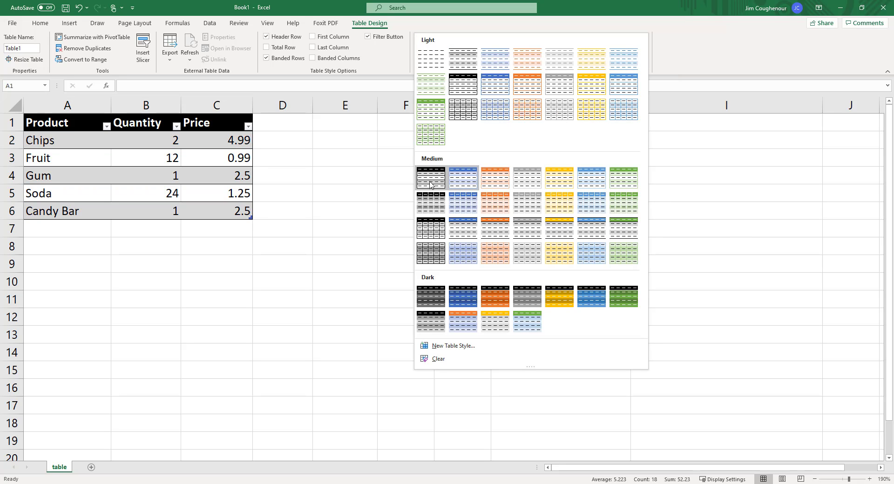
{"action": "left_click", "coordinate": [429, 208]}
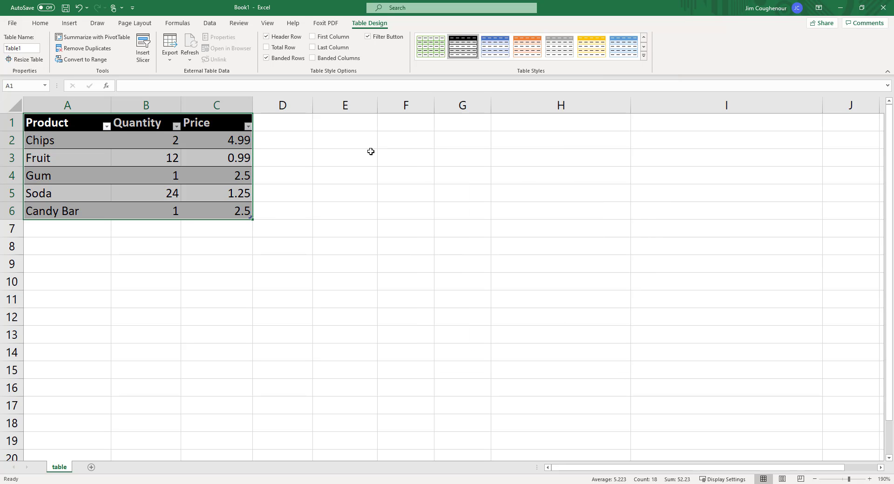
{"action": "left_click", "coordinate": [247, 173]}
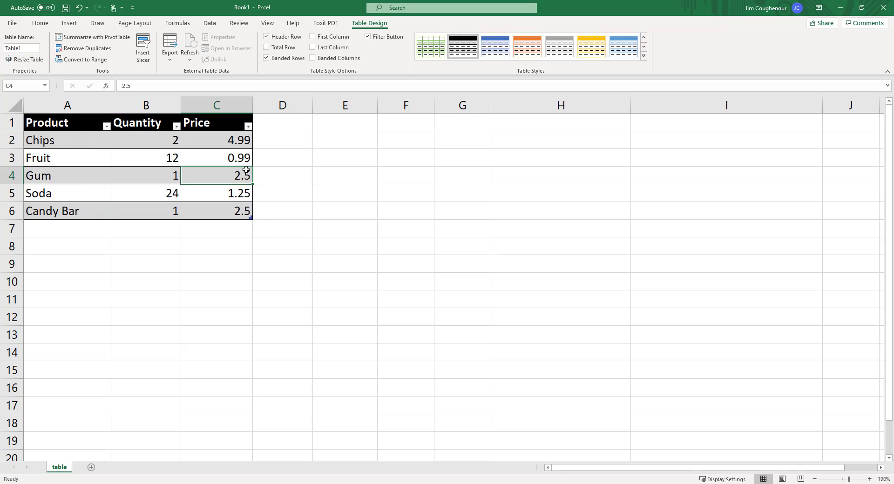
Name the product table invoice
{"action": "left_click", "coordinate": [33, 46]}
{"action": "type", "text": "invoice"}
{"action": "left_click", "coordinate": [272, 140]}
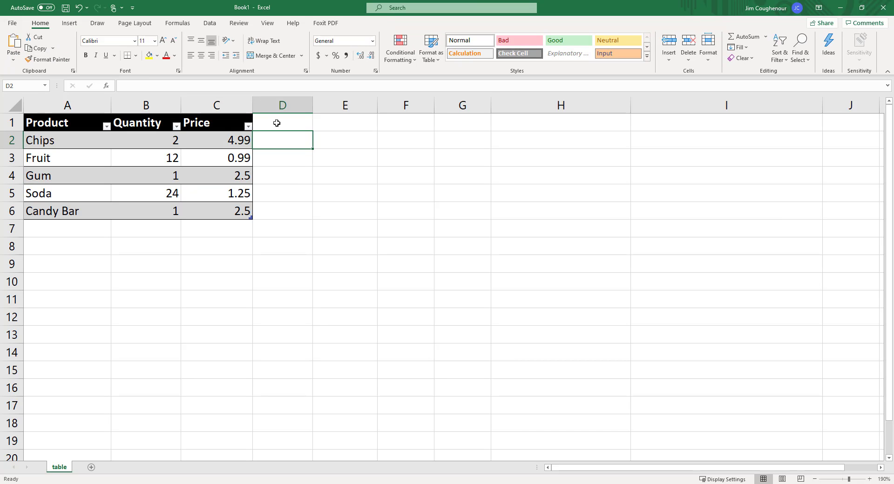
Extend the table with a new column headed "Total" in cell D1
{"action": "left_click", "coordinate": [277, 123]}
{"action": "type", "text": "Total"}
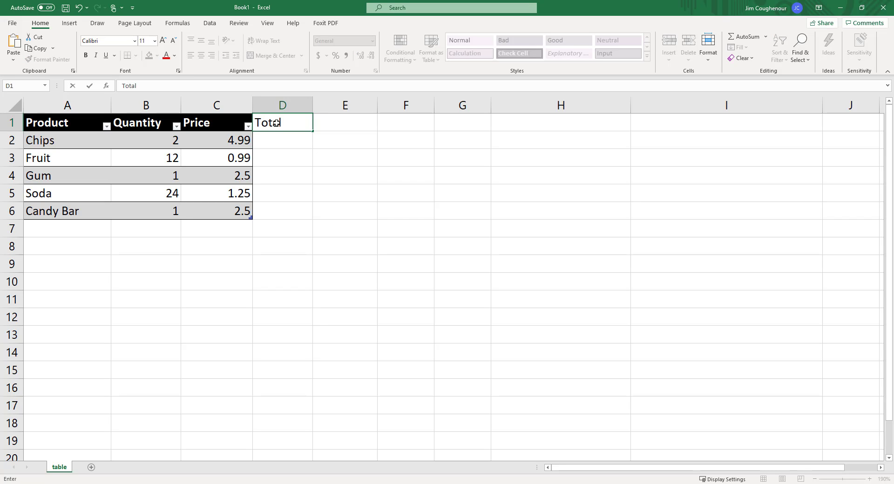
{"action": "key", "text": "Return"}
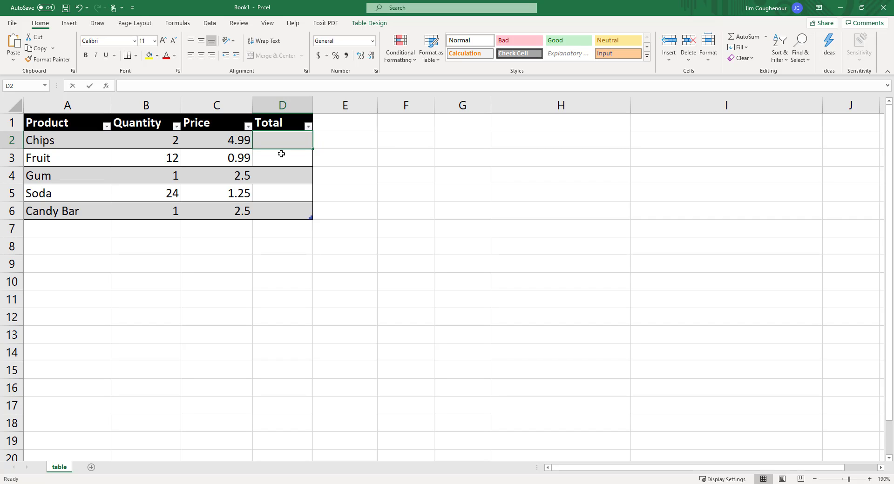
{"action": "type", "text": "="}
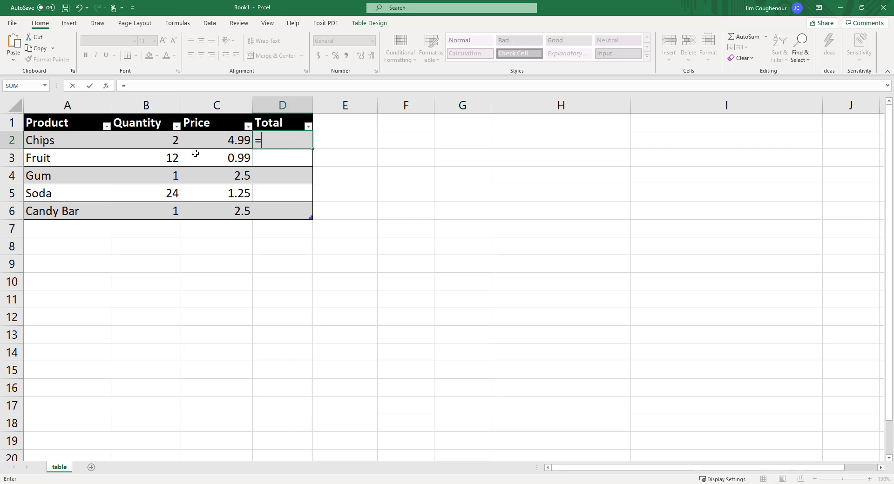
{"action": "left_click", "coordinate": [172, 142]}
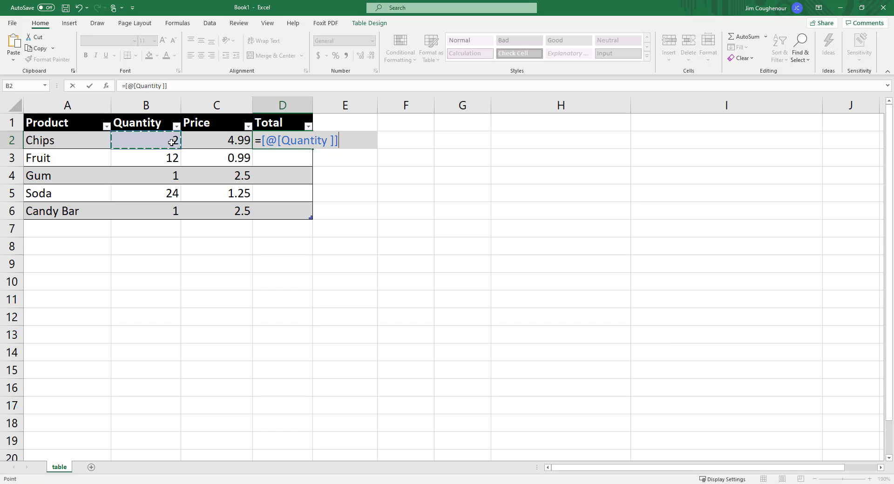
{"action": "type", "text": "*"}
{"action": "left_click", "coordinate": [222, 140]}
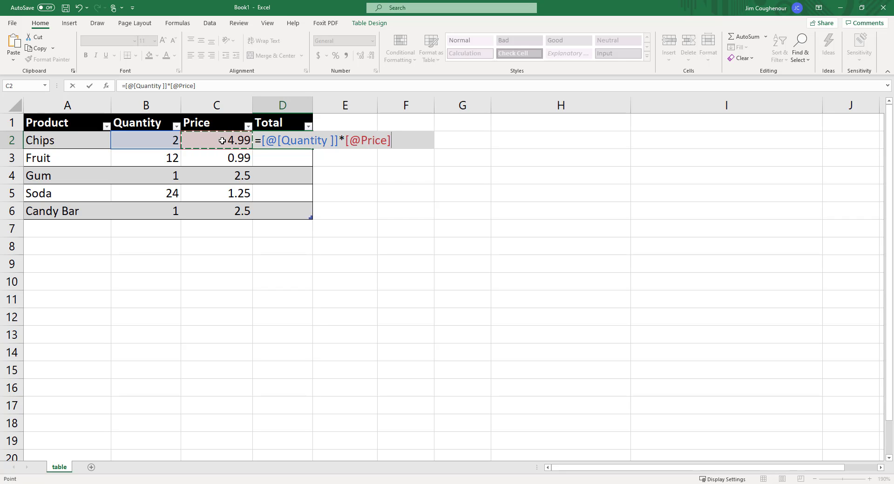
{"action": "key", "text": "Return"}
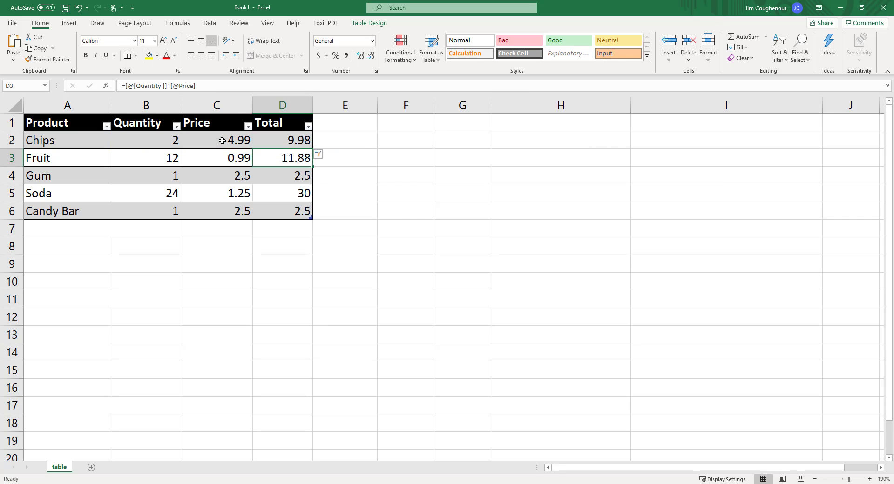
{"action": "key", "text": "ctrl+grave"}
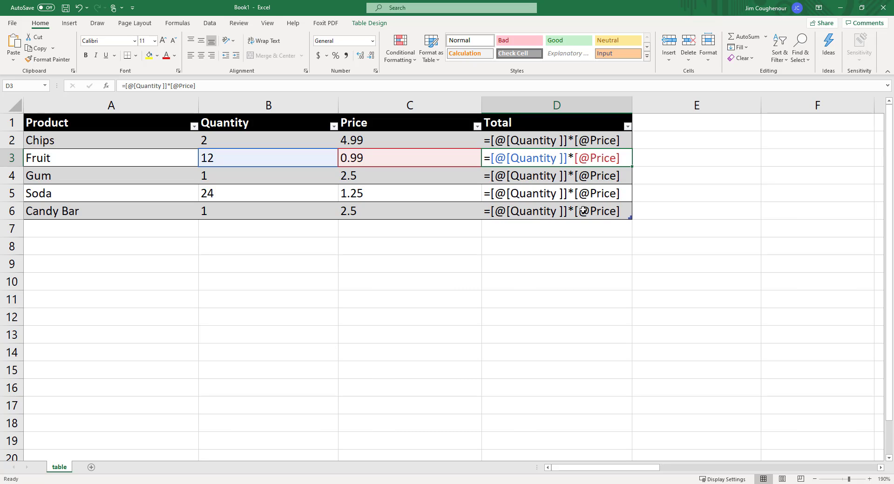
{"action": "key", "text": "ctrl+grave"}
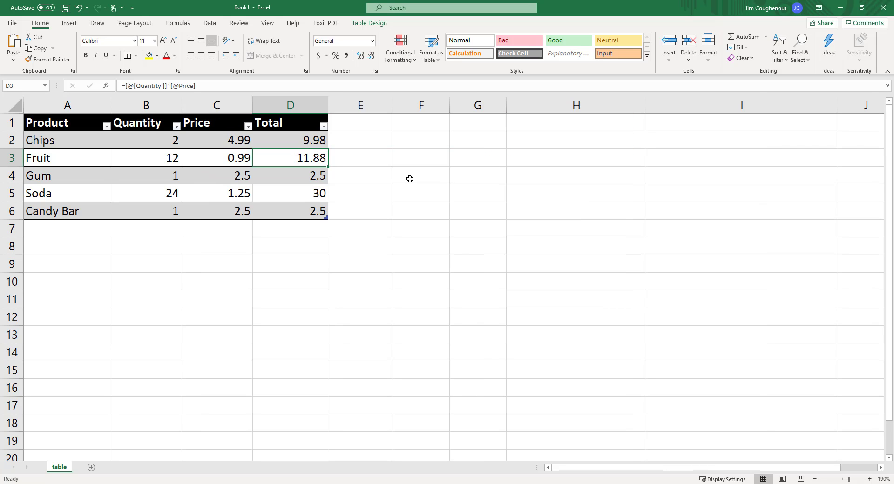
Add a totals row to the bottom of the product table
{"action": "right_click", "coordinate": [280, 173]}
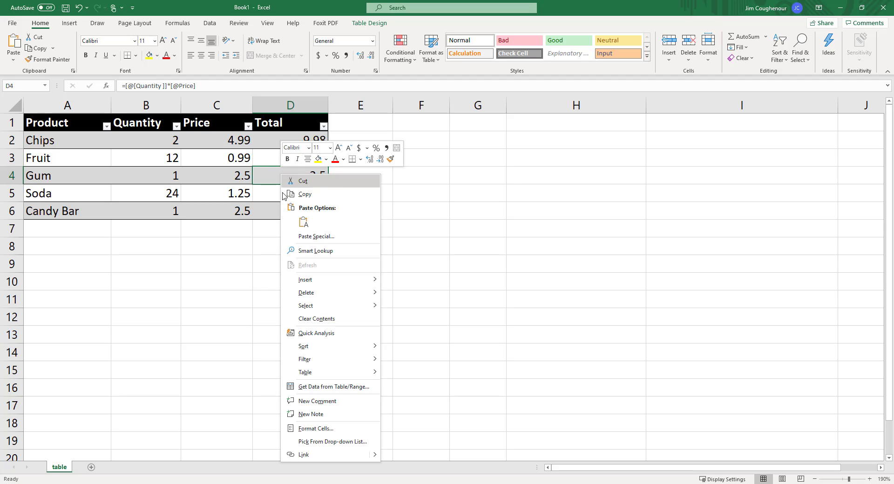
{"action": "mouse_move", "coordinate": [319, 377]}
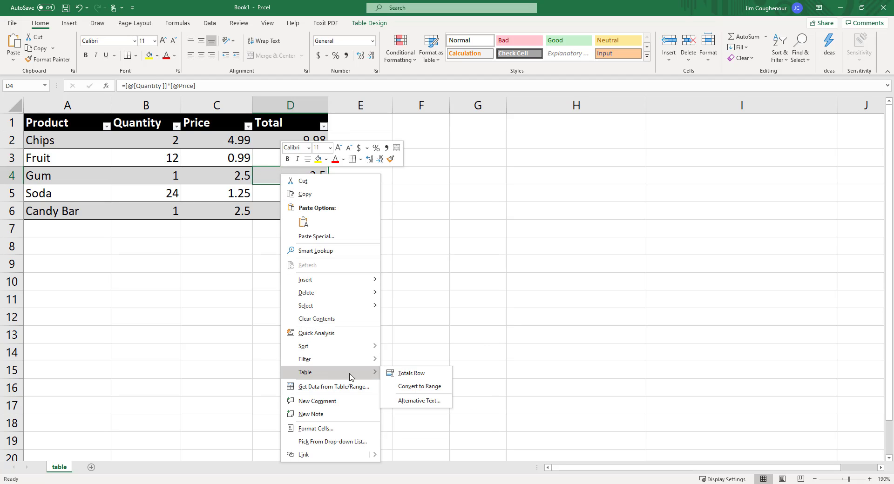
{"action": "left_click", "coordinate": [403, 376]}
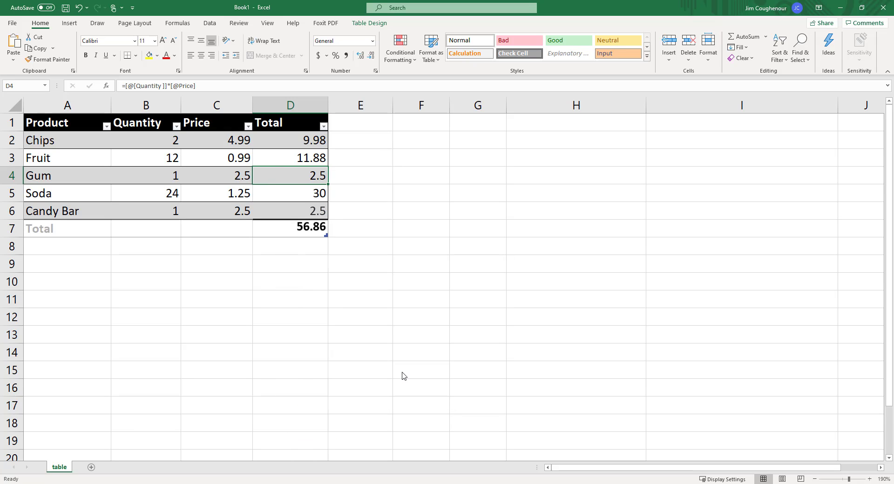
Set the totals row calculation in D7 to Average and apply the Accounting dollar format to D2:D7
{"action": "left_click", "coordinate": [312, 229]}
{"action": "left_click", "coordinate": [333, 234]}
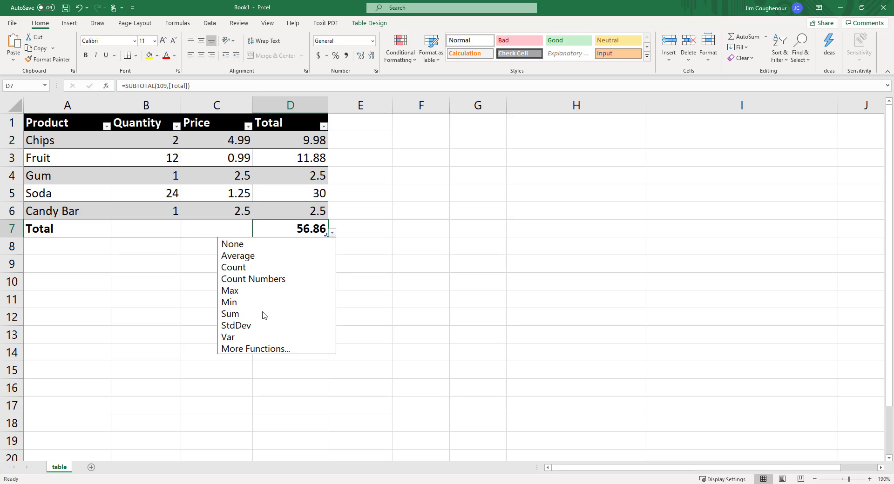
{"action": "left_click", "coordinate": [248, 257]}
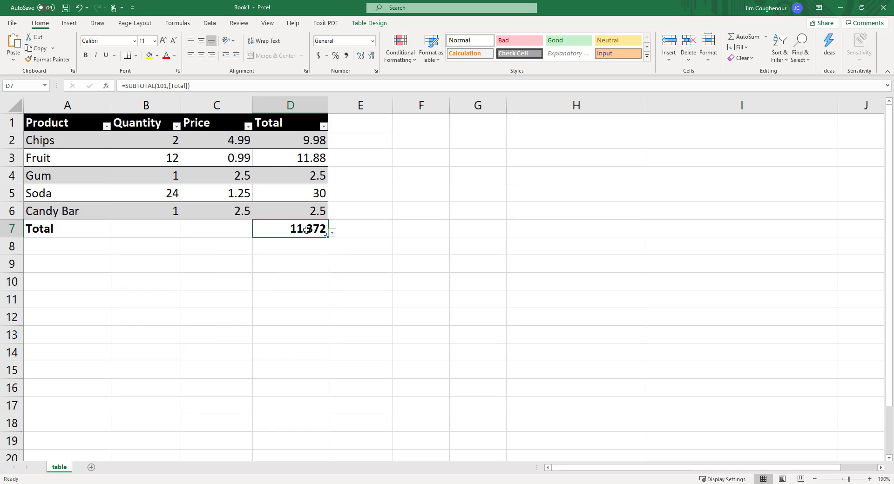
{"action": "left_click_drag", "start_coordinate": [306, 137], "coordinate": [332, 242]}
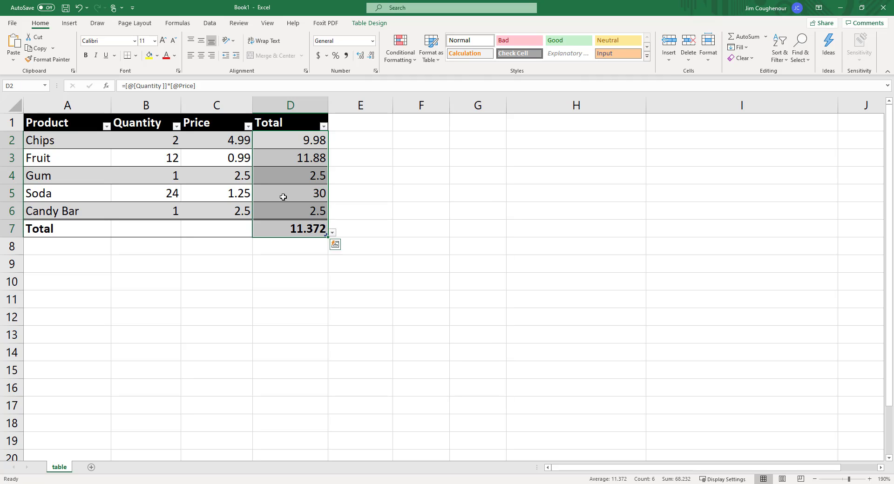
{"action": "left_click", "coordinate": [316, 57]}
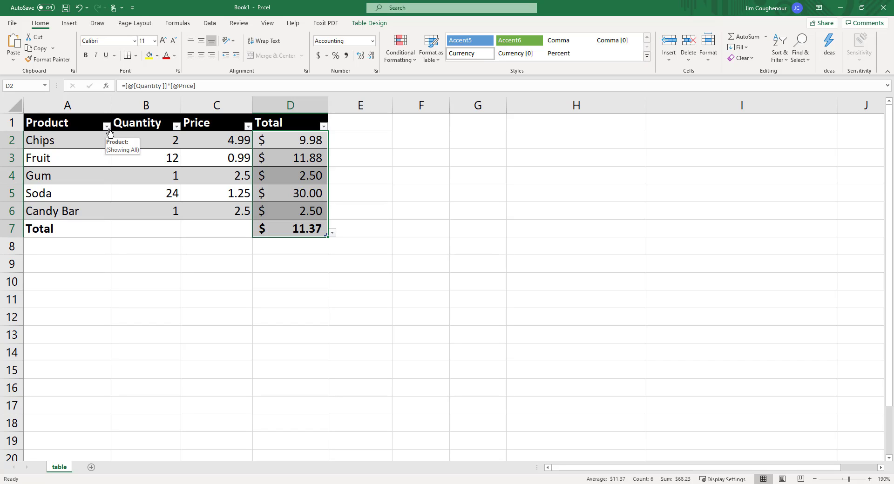
Filter the Product column to exclude Candy Bar and Chips, and inspect the totals row formula in the Total column
{"action": "left_click", "coordinate": [107, 126]}
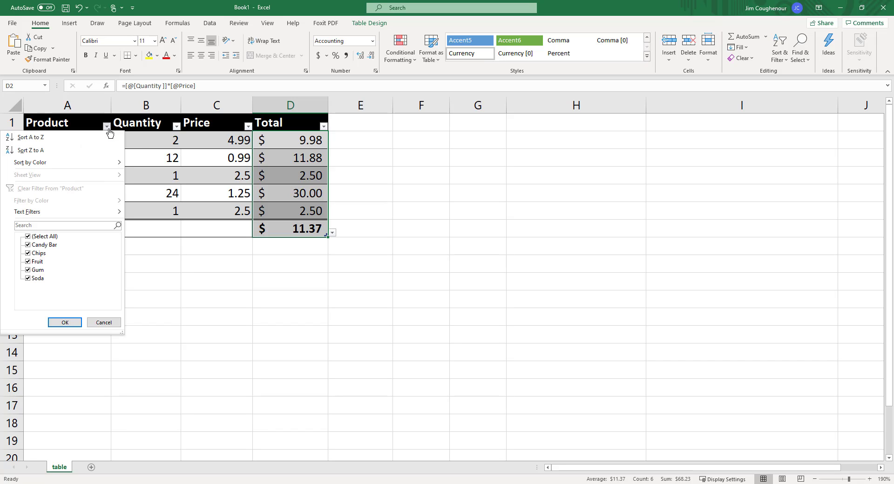
{"action": "left_click", "coordinate": [28, 245]}
{"action": "left_click", "coordinate": [28, 253]}
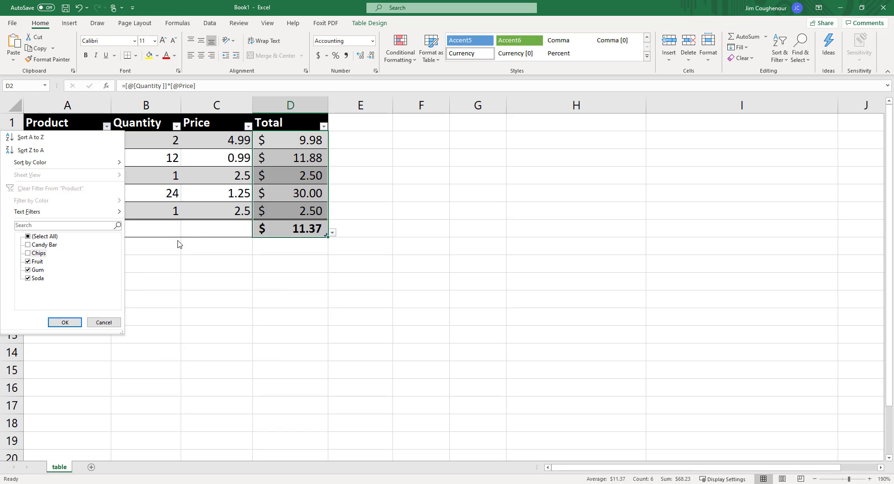
{"action": "left_click", "coordinate": [73, 324]}
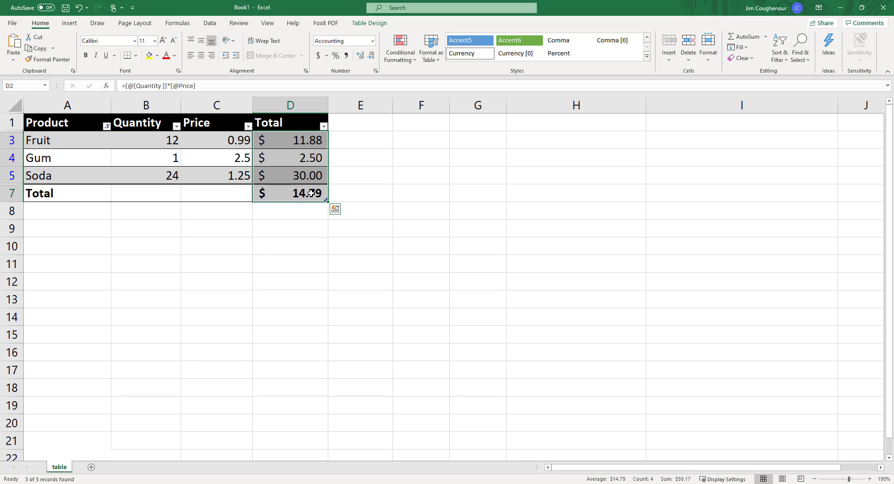
{"action": "left_click", "coordinate": [311, 193]}
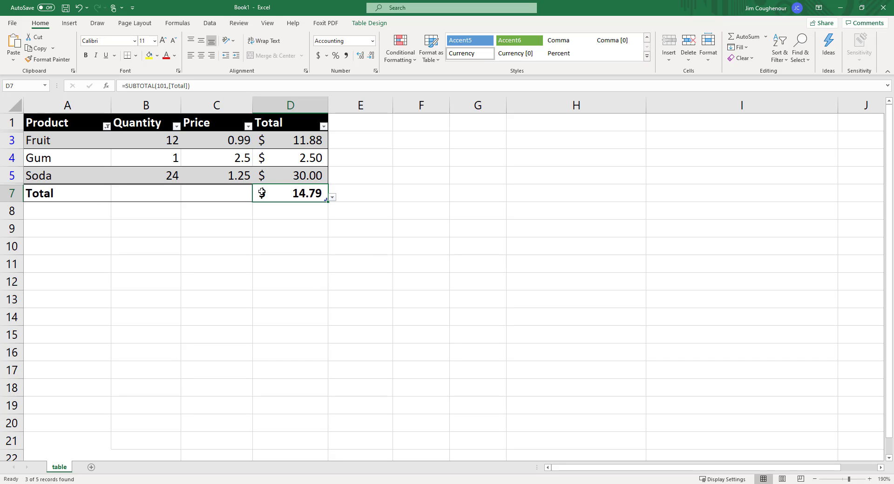
Remove the totals row from the product table
{"action": "right_click", "coordinate": [282, 198]}
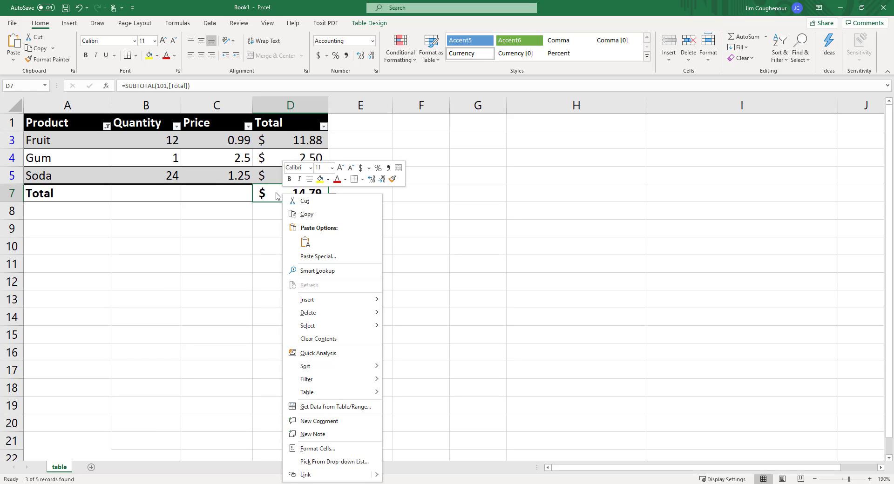
{"action": "right_click", "coordinate": [276, 195]}
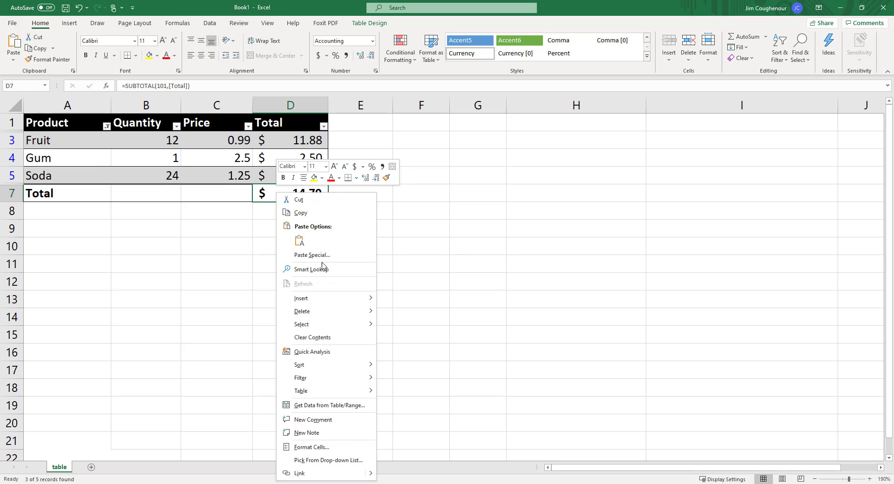
{"action": "mouse_move", "coordinate": [334, 391]}
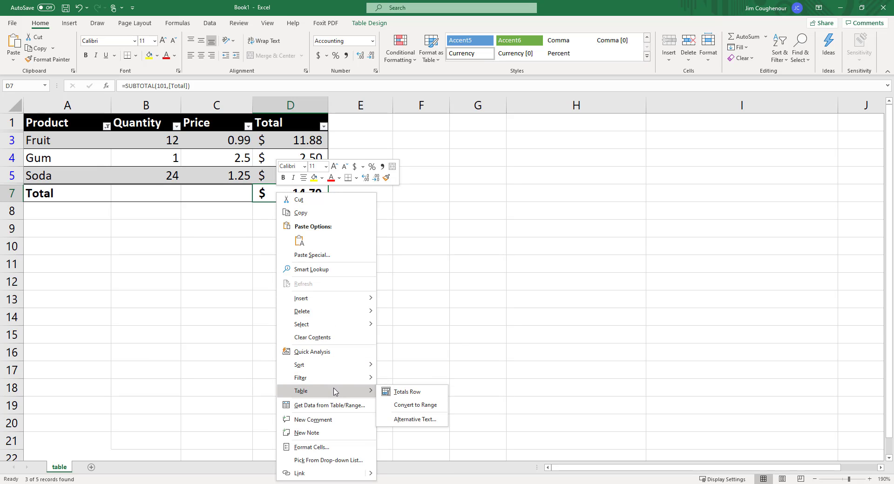
{"action": "left_click", "coordinate": [401, 393]}
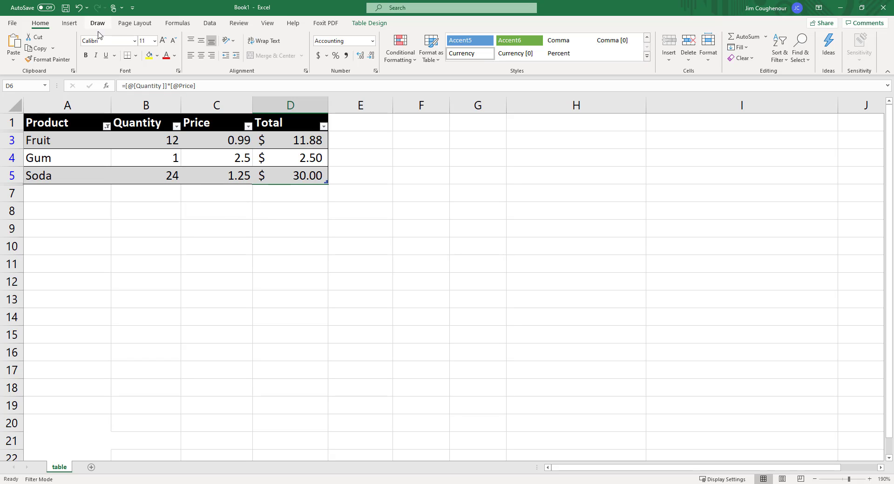
Reset the Product column filter to include all products
{"action": "left_click", "coordinate": [107, 126]}
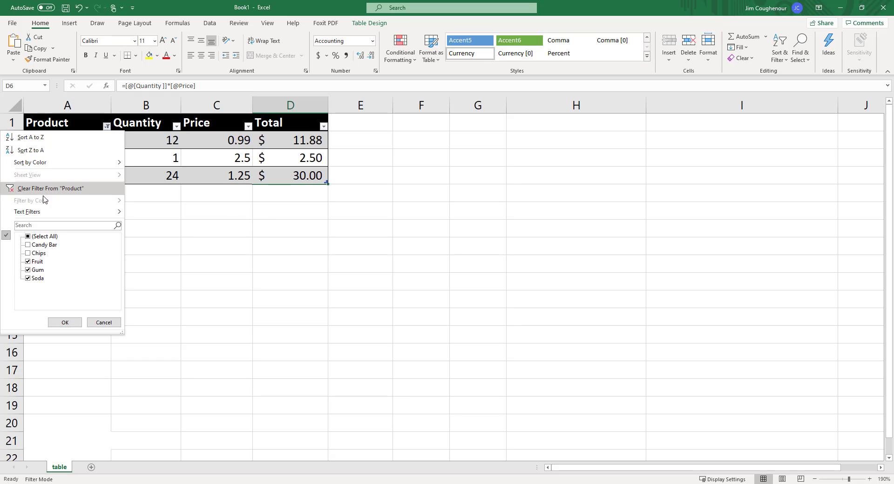
{"action": "left_click", "coordinate": [29, 236]}
{"action": "left_click", "coordinate": [71, 322]}
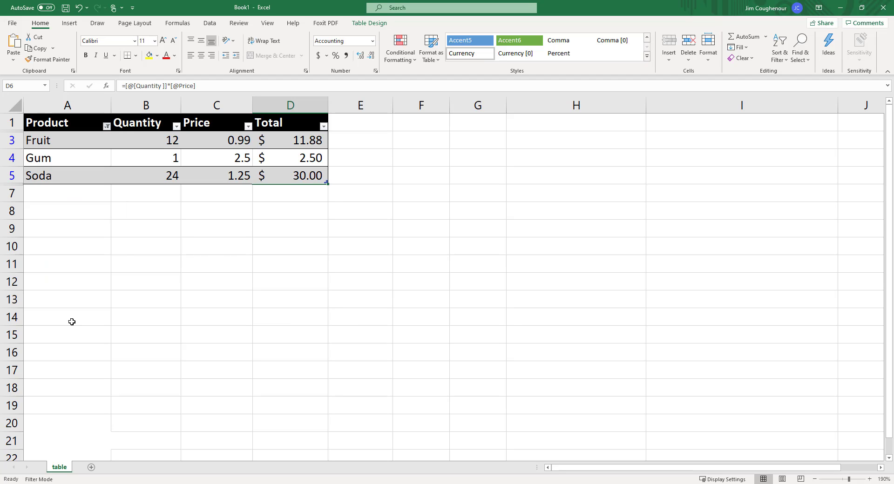
Enter a SUM formula in F3 that adds up the Total column of the invoice table
{"action": "left_click", "coordinate": [417, 157]}
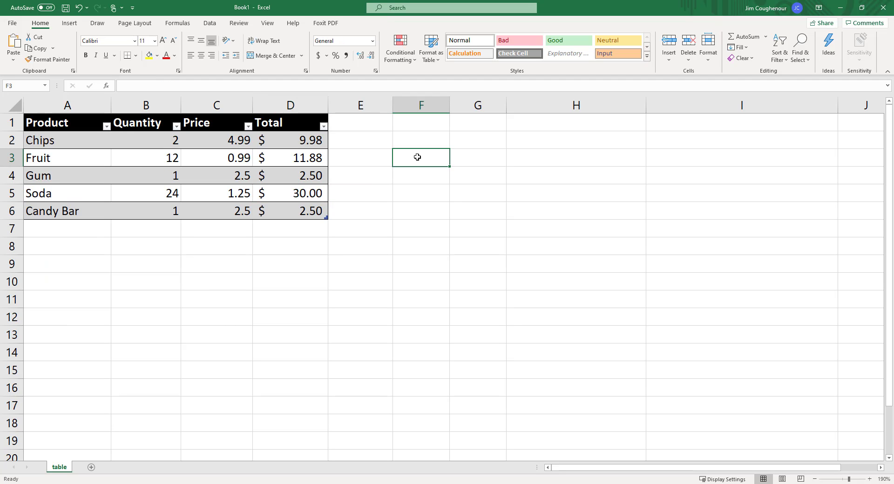
{"action": "type", "text": "="}
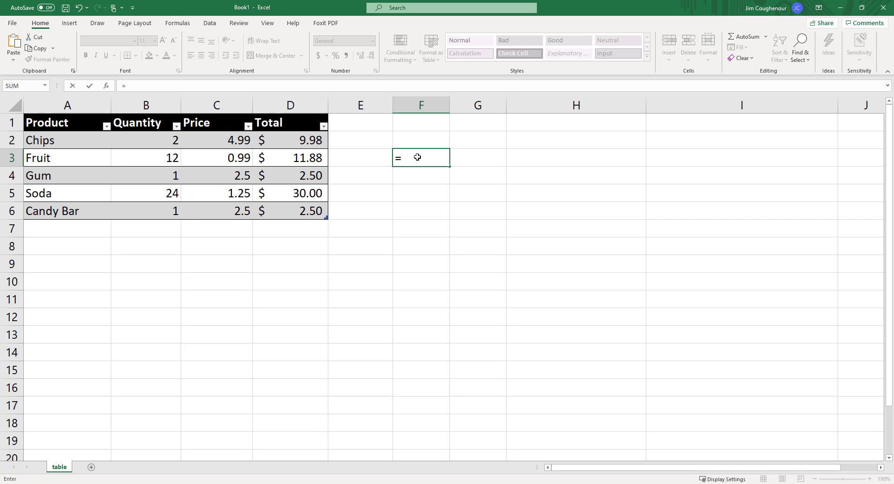
{"action": "type", "text": "SUM("}
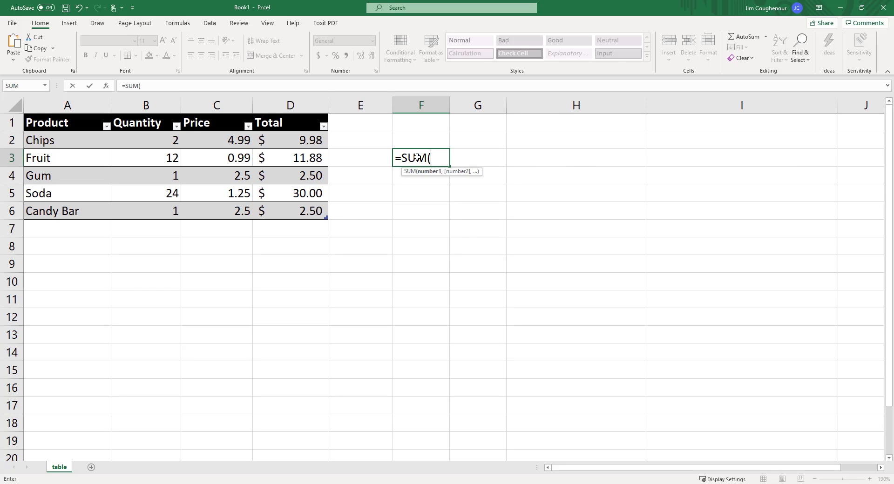
{"action": "left_click", "coordinate": [291, 113]}
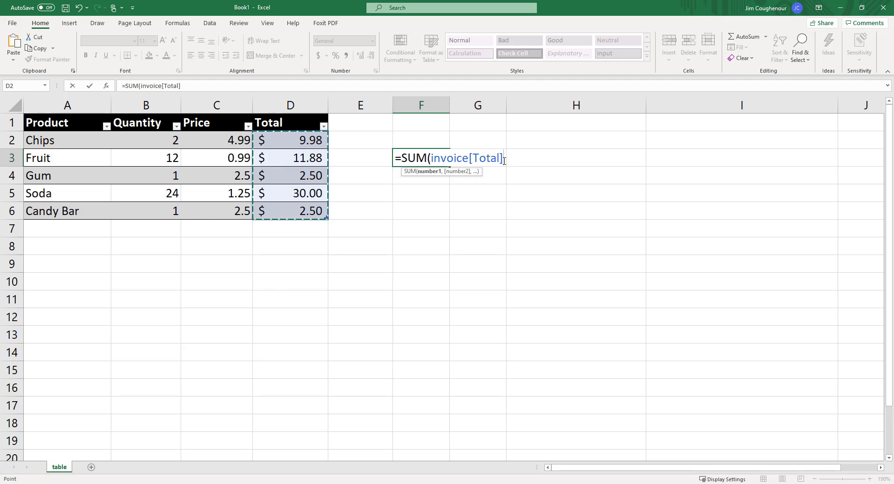
{"action": "key", "text": "Return"}
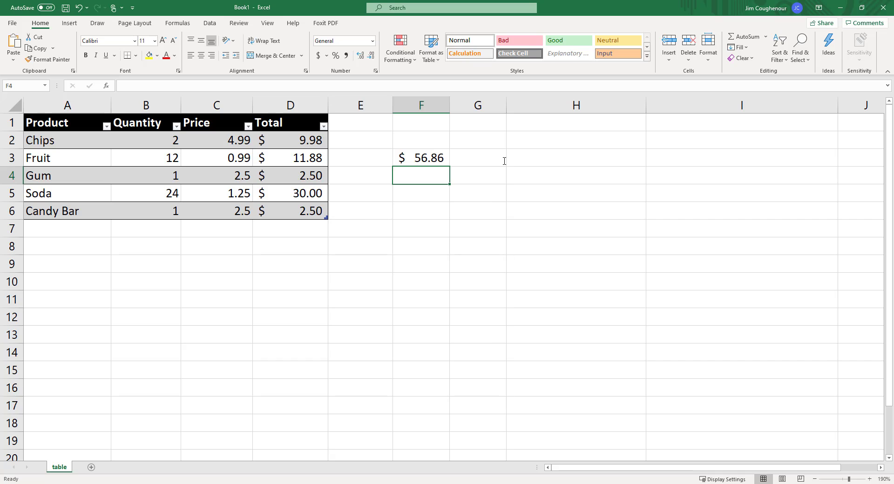
Add a table row for Nuts with quantity 2 and price 3.25 directly below Candy Bar
{"action": "left_click", "coordinate": [51, 226]}
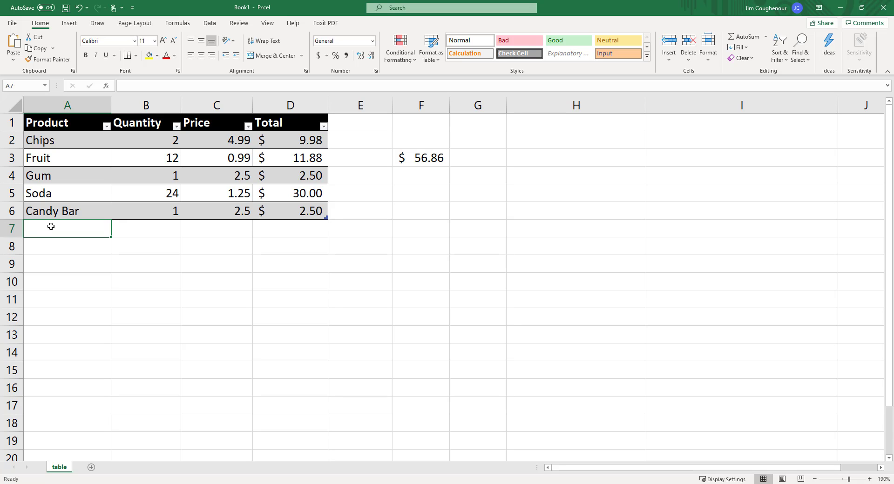
{"action": "type", "text": "Nuts"}
{"action": "key", "text": "Tab"}
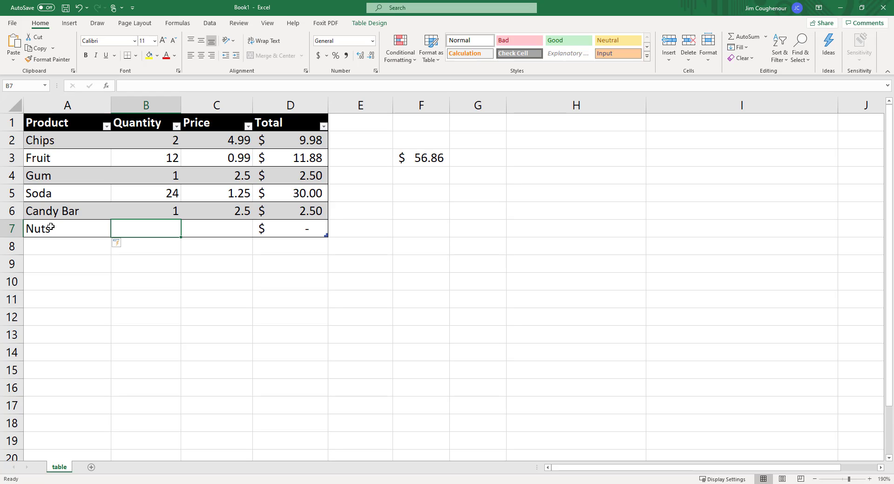
{"action": "type", "text": "2"}
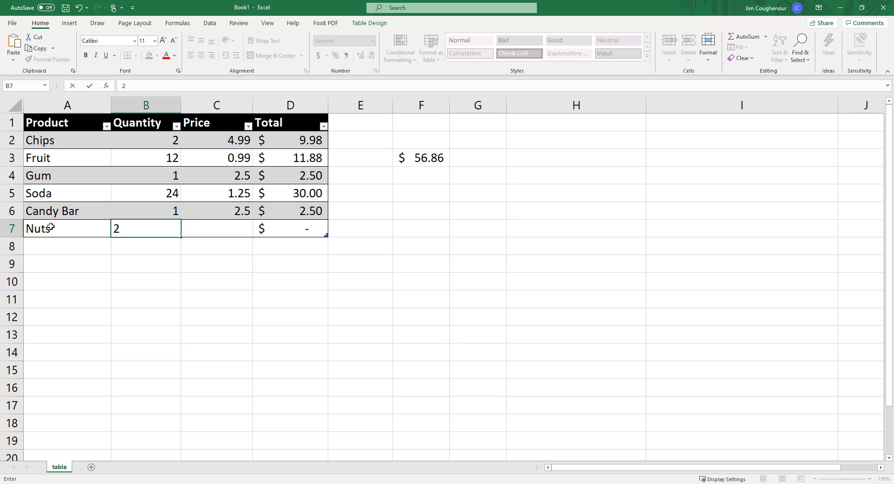
{"action": "key", "text": "Tab"}
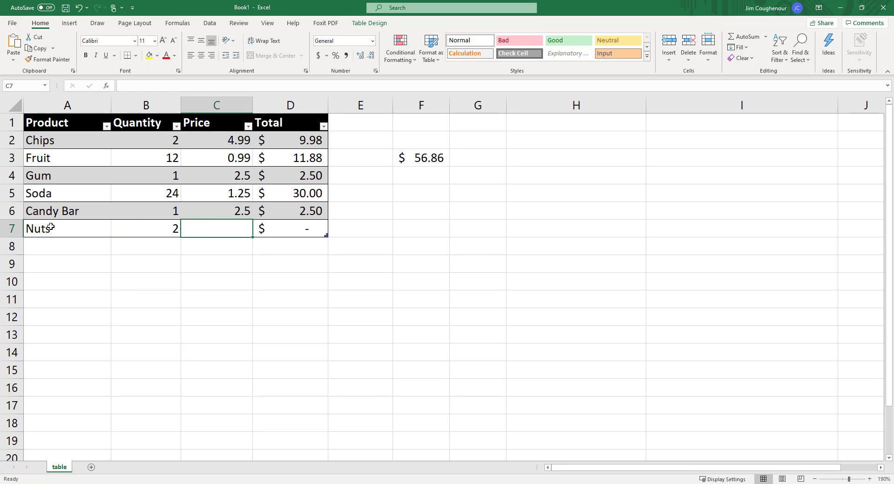
{"action": "type", "text": "1"}
{"action": "key", "text": "BackSpace"}
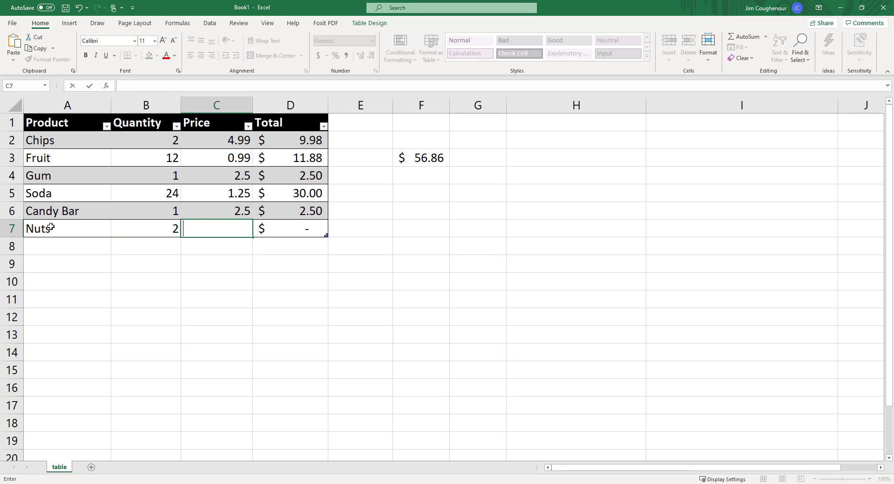
{"action": "type", "text": "3.25"}
{"action": "key", "text": "Return"}
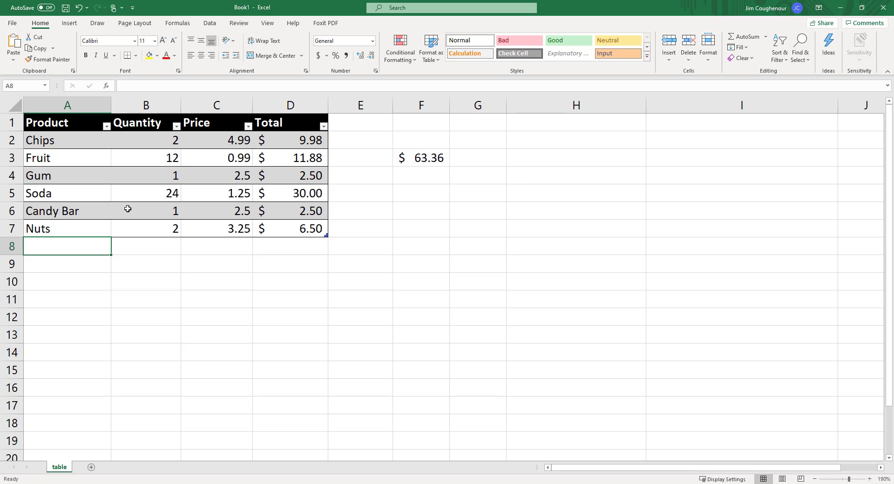
Examine the F3 formula by displaying the worksheet's formulas, narrowing column E for a better view, and switch back to values
{"action": "left_click", "coordinate": [292, 227]}
{"action": "left_click", "coordinate": [413, 166]}
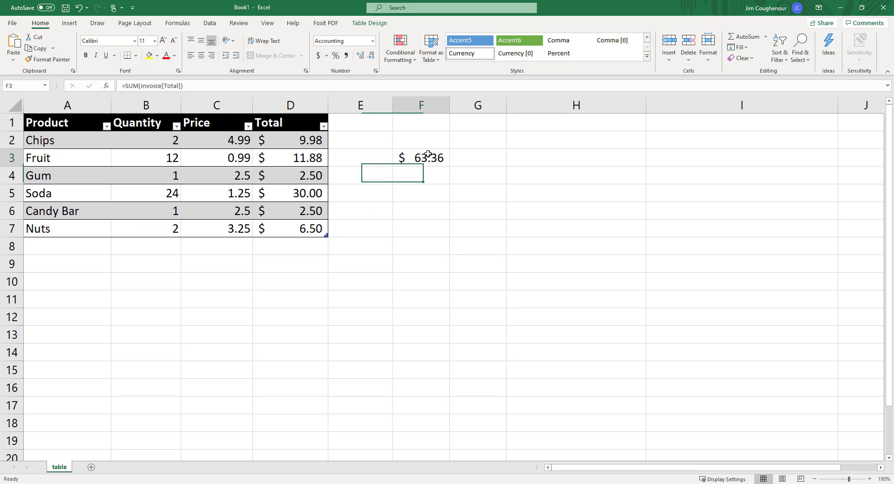
{"action": "left_click", "coordinate": [428, 155]}
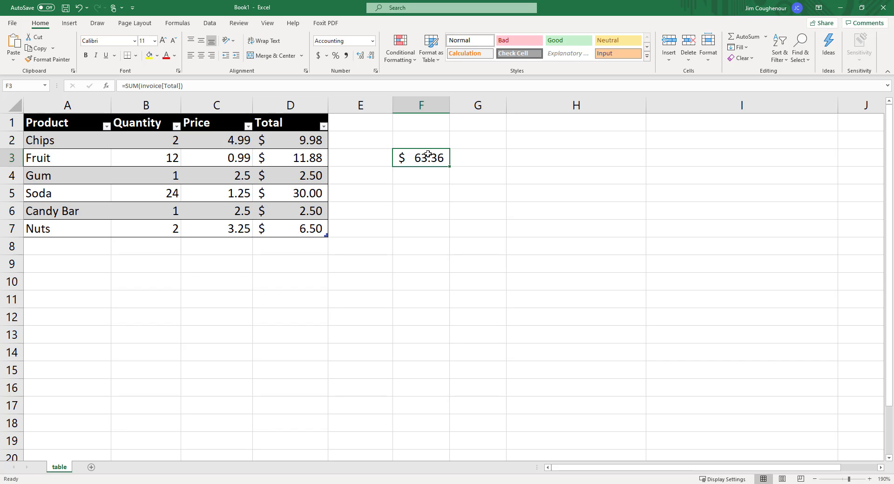
{"action": "key", "text": "ctrl+grave"}
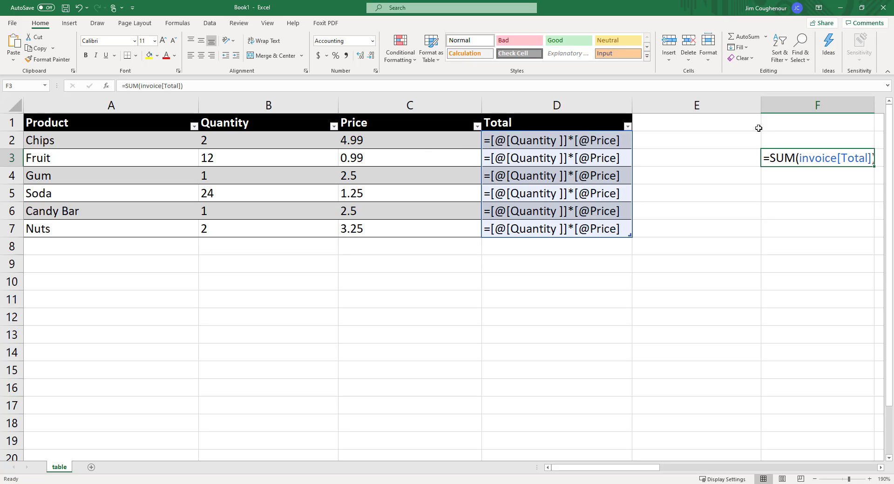
{"action": "left_click_drag", "start_coordinate": [763, 103], "coordinate": [716, 106]}
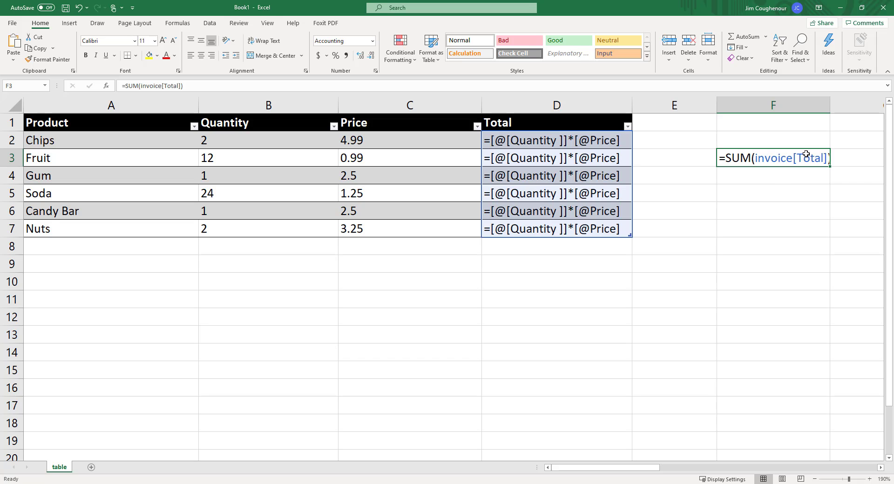
{"action": "key", "text": "ctrl+grave"}
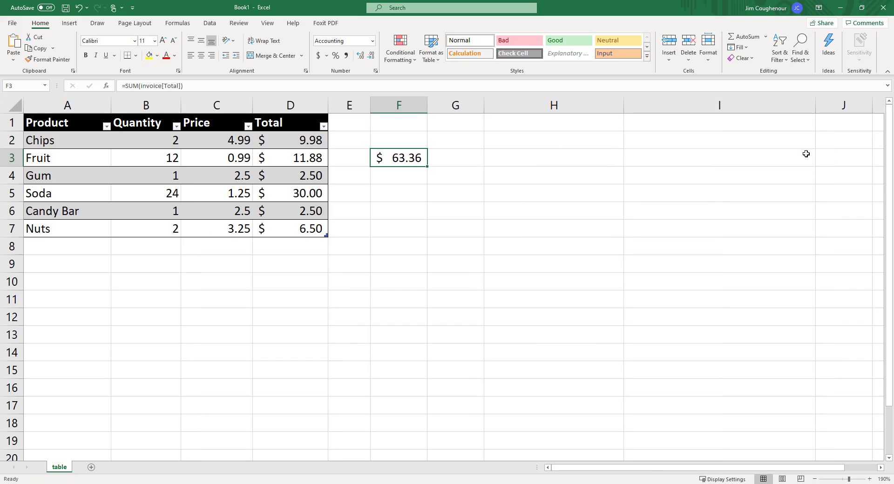
Enter an AVERAGE formula in F5 that references the Total column of the invoice table
{"action": "left_click", "coordinate": [385, 196]}
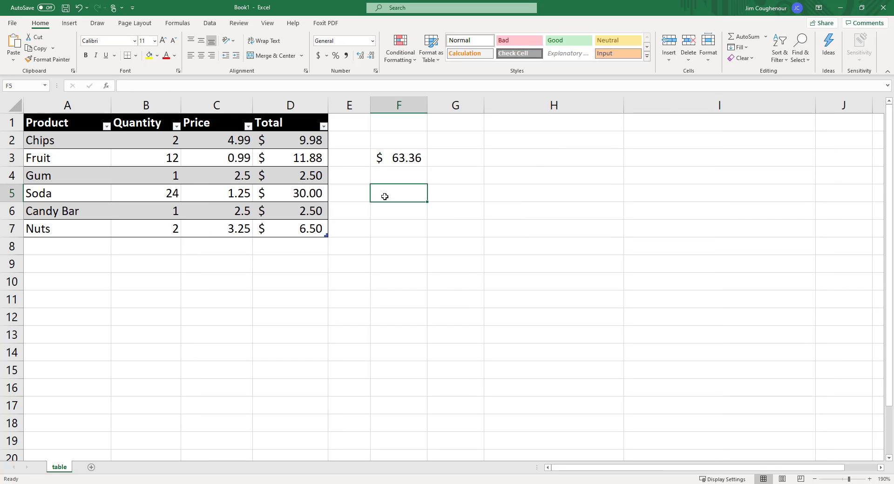
{"action": "type", "text": "=AVERAGE("}
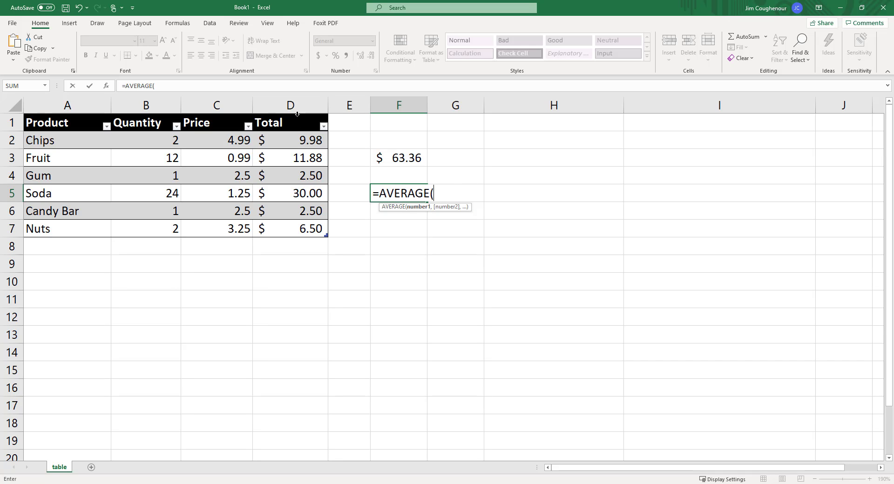
{"action": "left_click", "coordinate": [297, 114]}
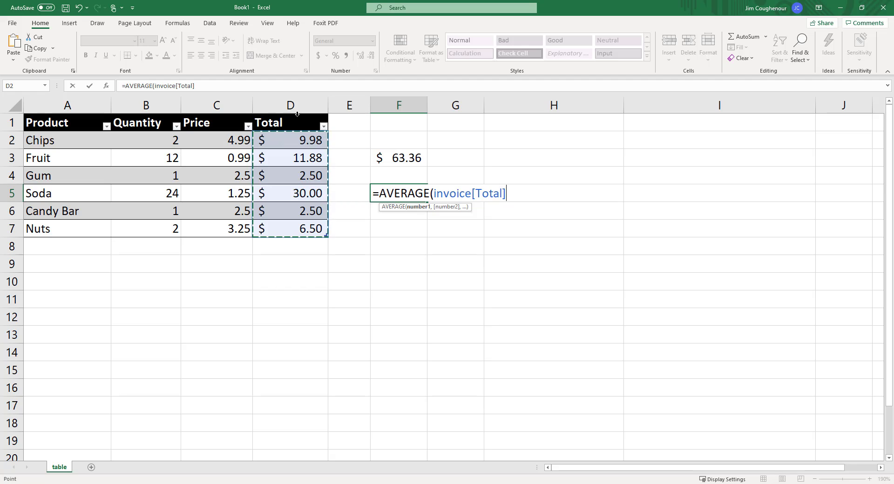
{"action": "key", "text": "Return"}
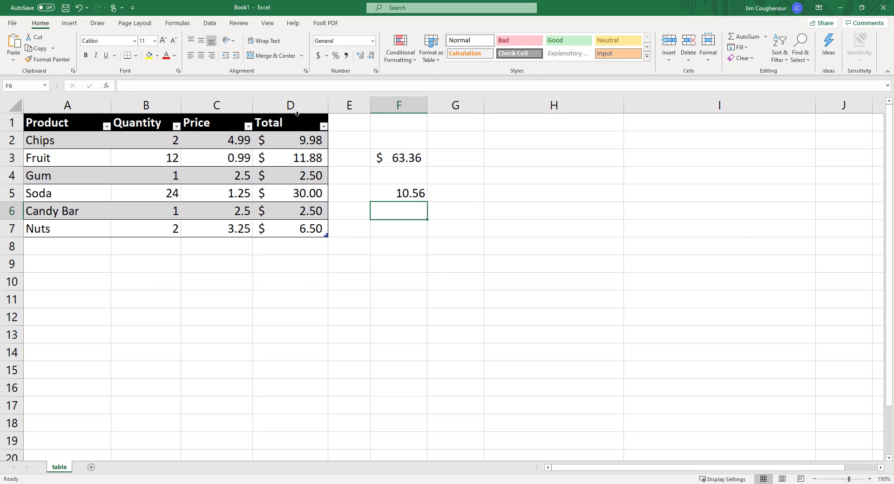
Enter =MAX(invoice[Total]) in F7 and check it against the table's Total column
{"action": "key", "text": "Return"}
{"action": "type", "text": "="}
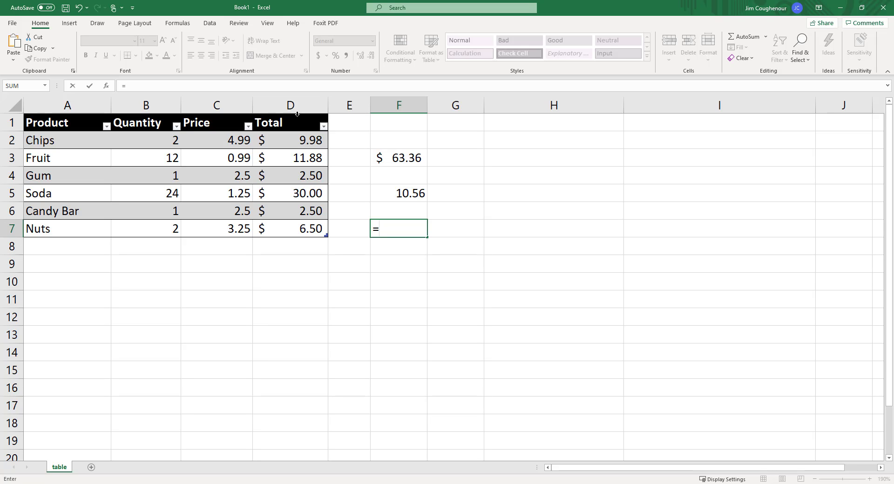
{"action": "type", "text": "m"}
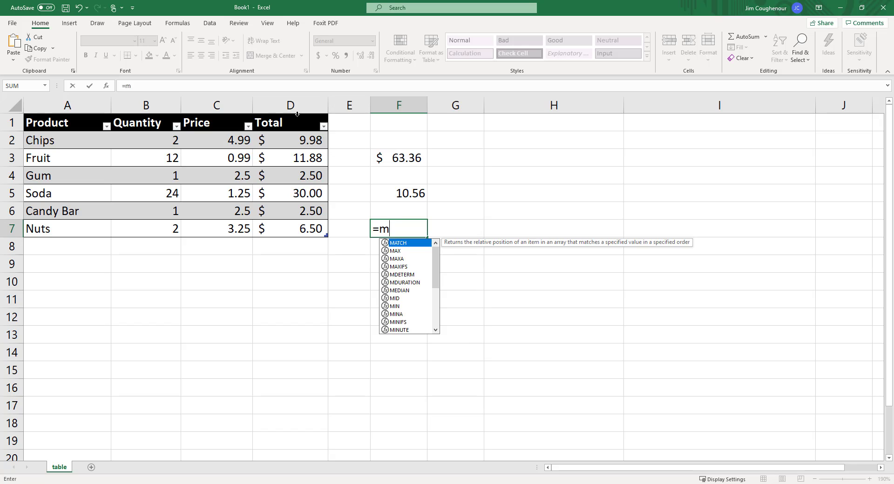
{"action": "type", "text": "ax"}
{"action": "key", "text": "Tab"}
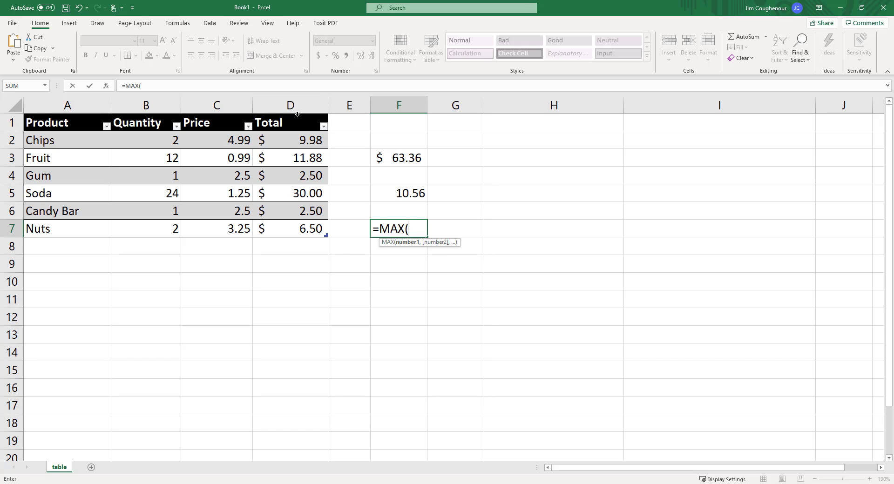
{"action": "type", "text": "inv"}
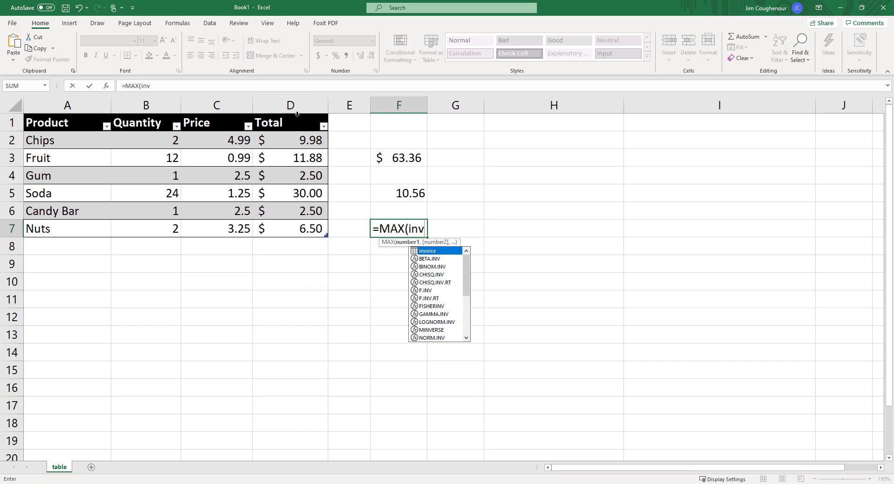
{"action": "key", "text": "Tab"}
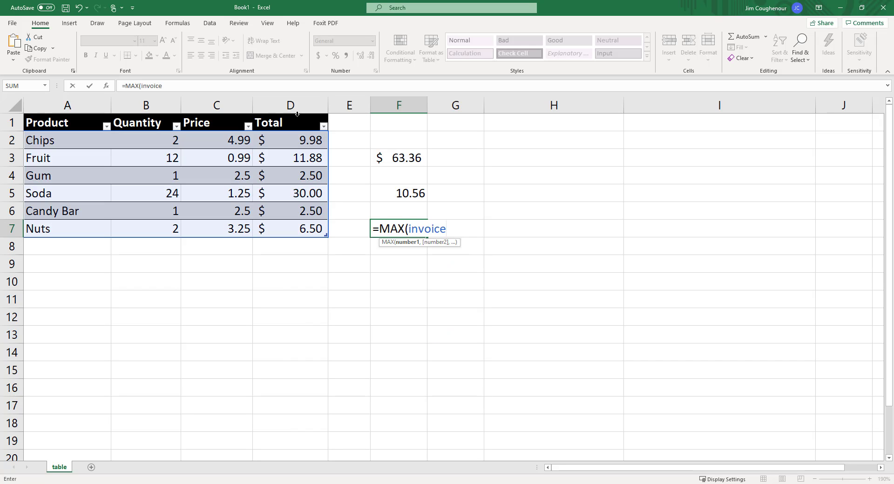
{"action": "type", "text": "["}
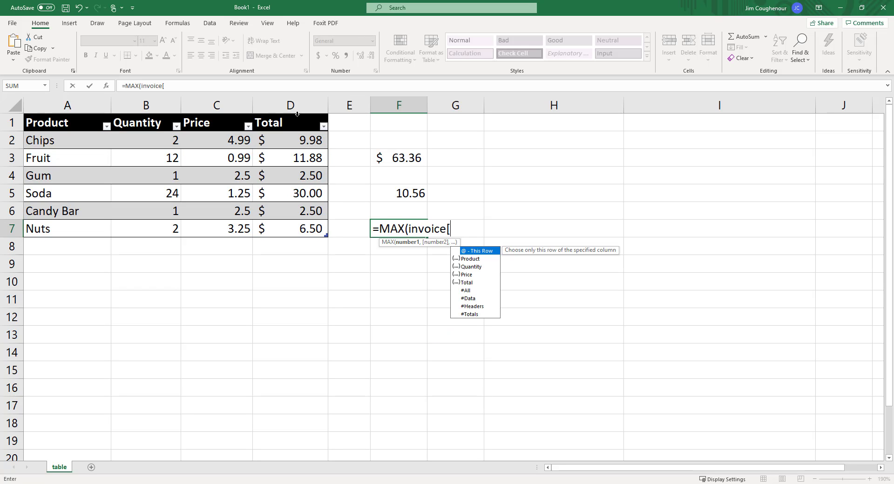
{"action": "key", "text": "Down"}
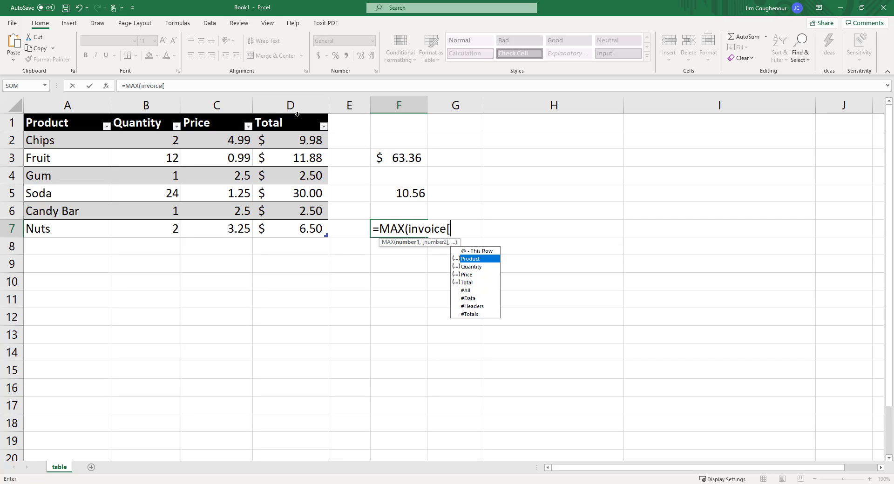
{"action": "key", "text": "Down"}
{"action": "key", "text": "Down"}
{"action": "key", "text": "Down"}
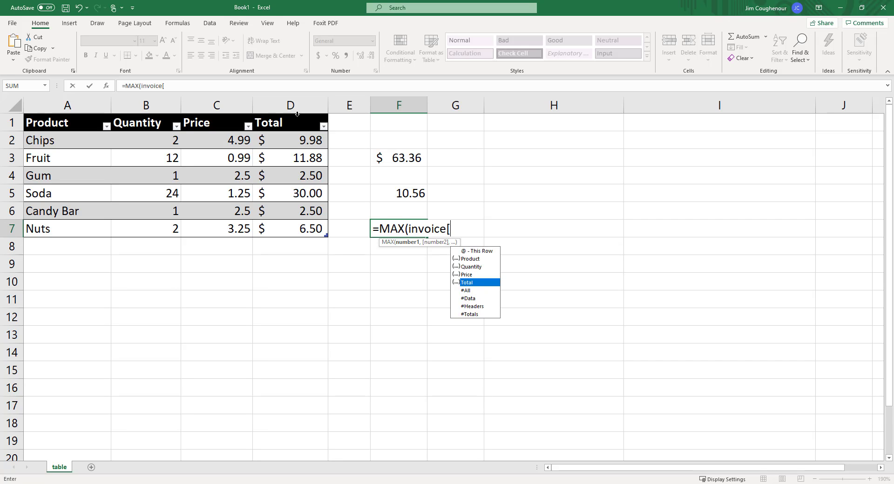
{"action": "key", "text": "Tab"}
{"action": "type", "text": "]"}
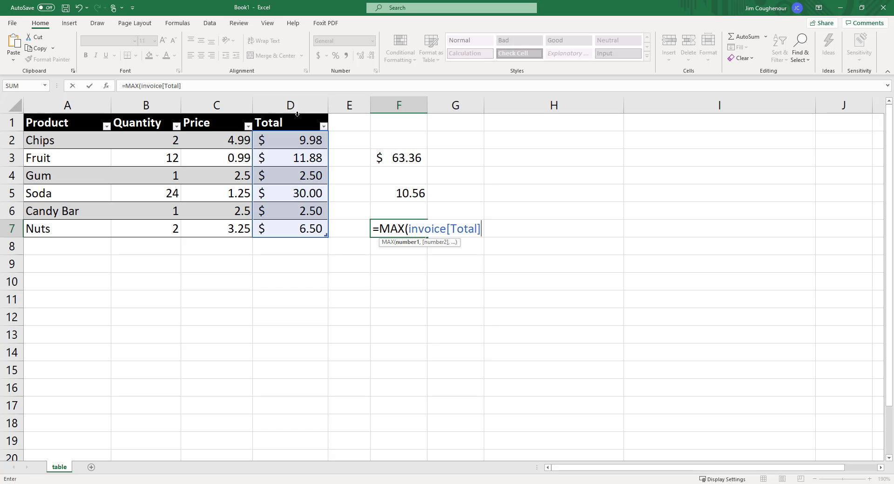
{"action": "type", "text": ")"}
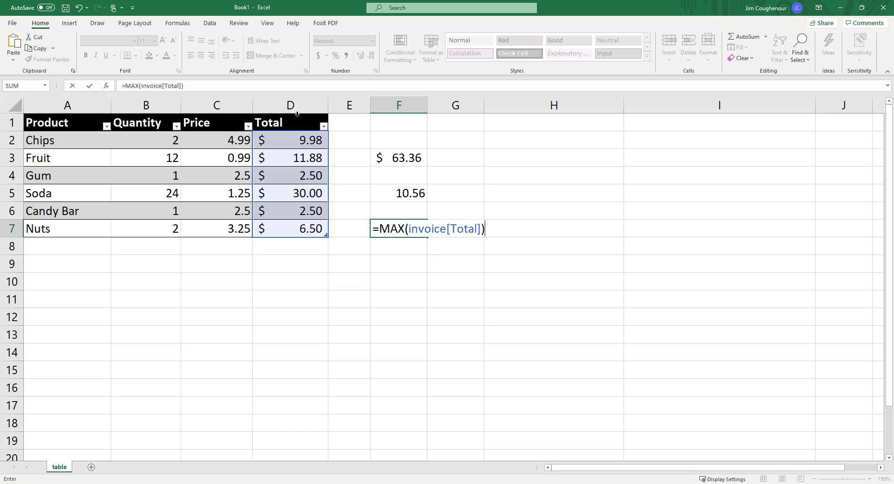
{"action": "key", "text": "Return"}
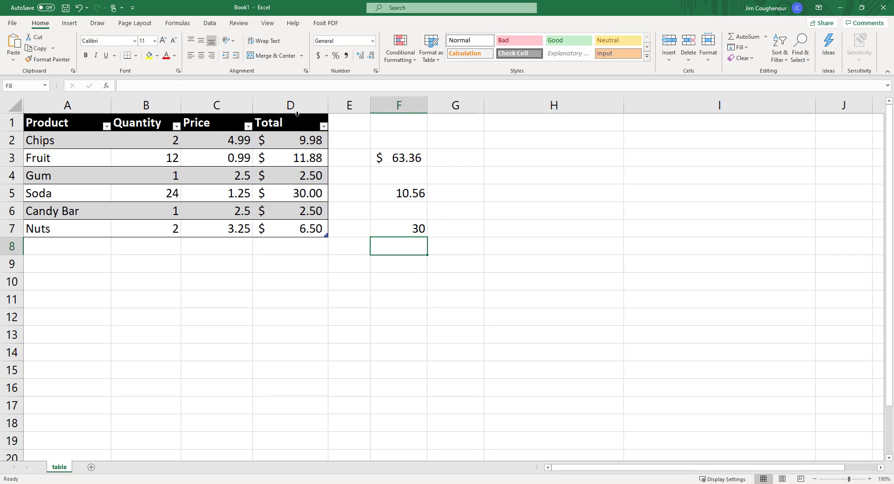
{"action": "left_click", "coordinate": [297, 115]}
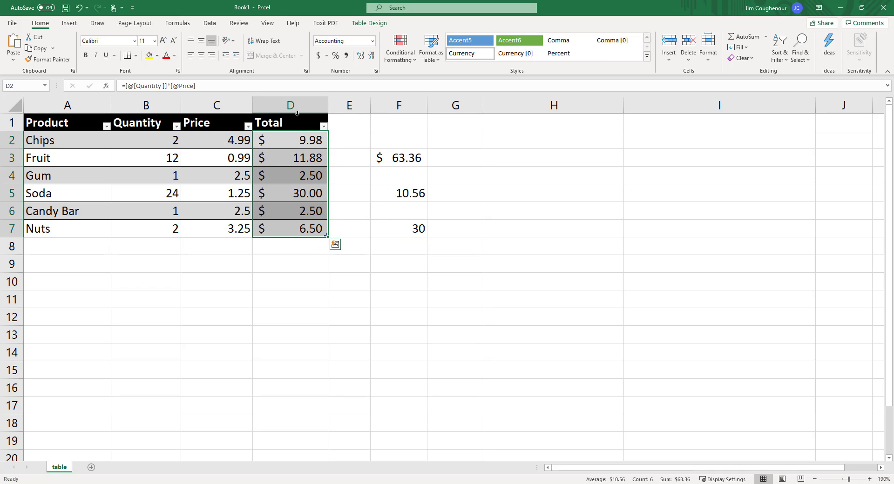
{"action": "left_click", "coordinate": [407, 229]}
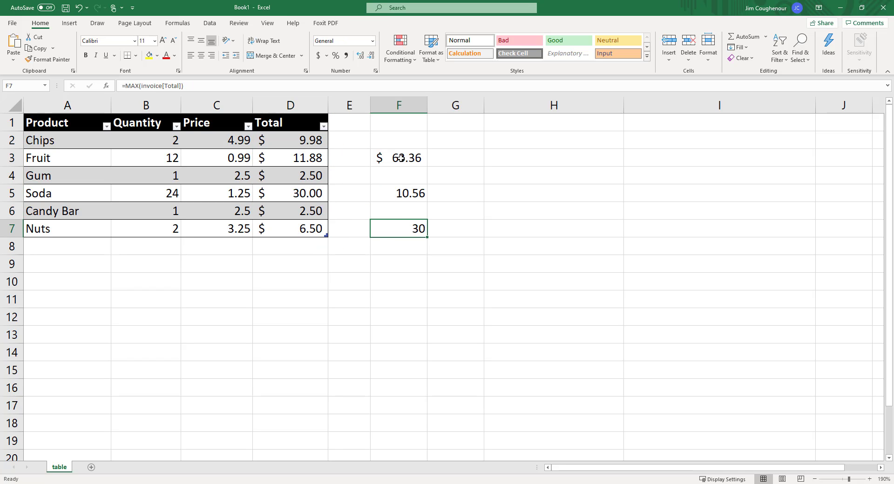